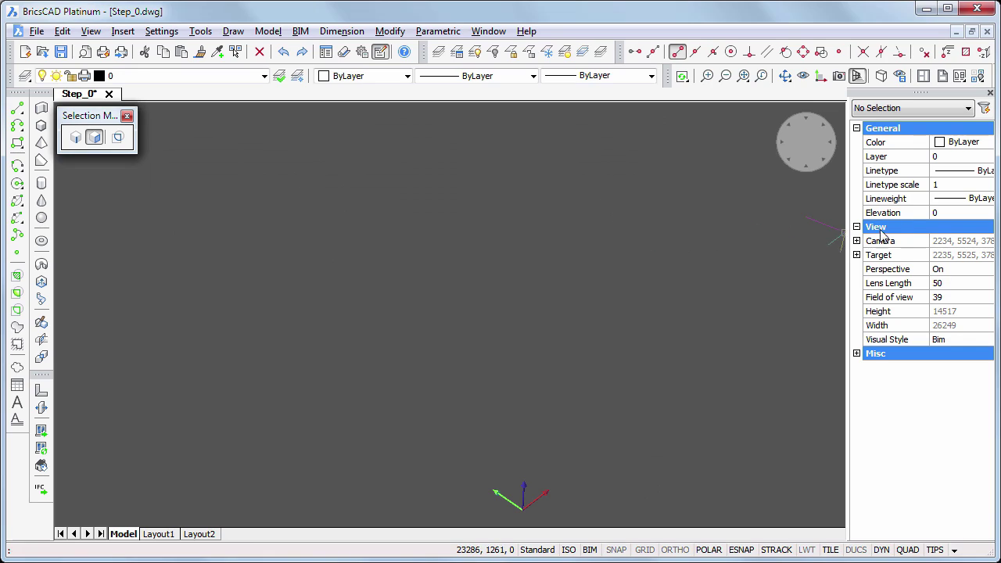
Set the current elevation in the Properties panel to -100.
{"action": "left_click", "coordinate": [951, 214]}
{"action": "double_click", "coordinate": [951, 214]}
{"action": "type", "text": "-100"}
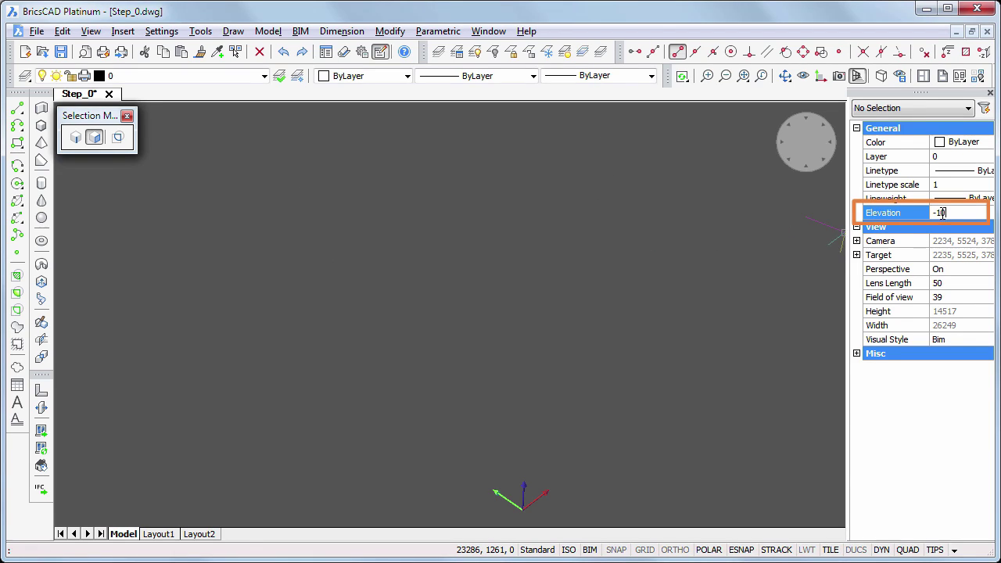
{"action": "key", "text": "Return"}
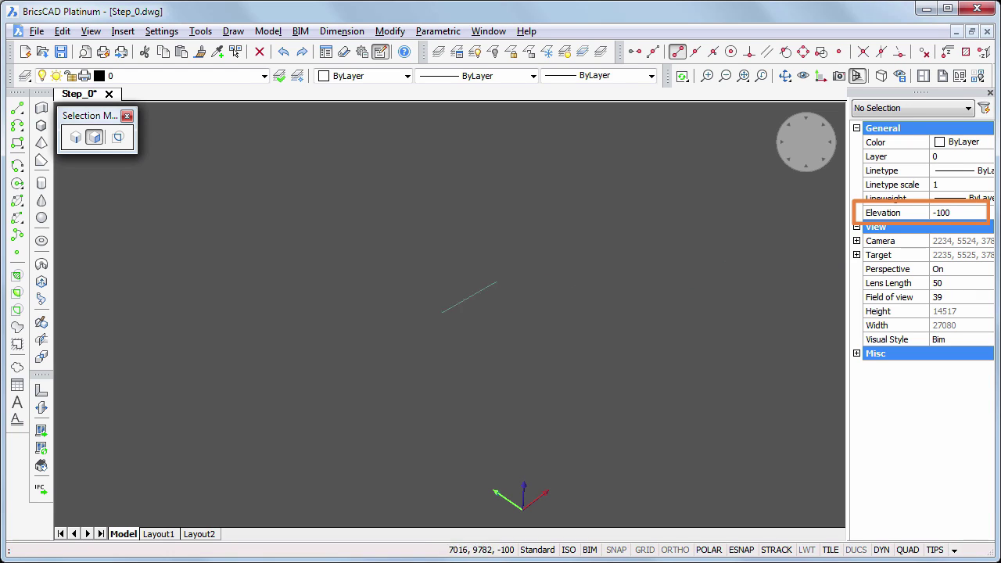
Trace an open six-segment polysolid path around the L-shaped ground-floor outline.
{"action": "left_click", "coordinate": [43, 110]}
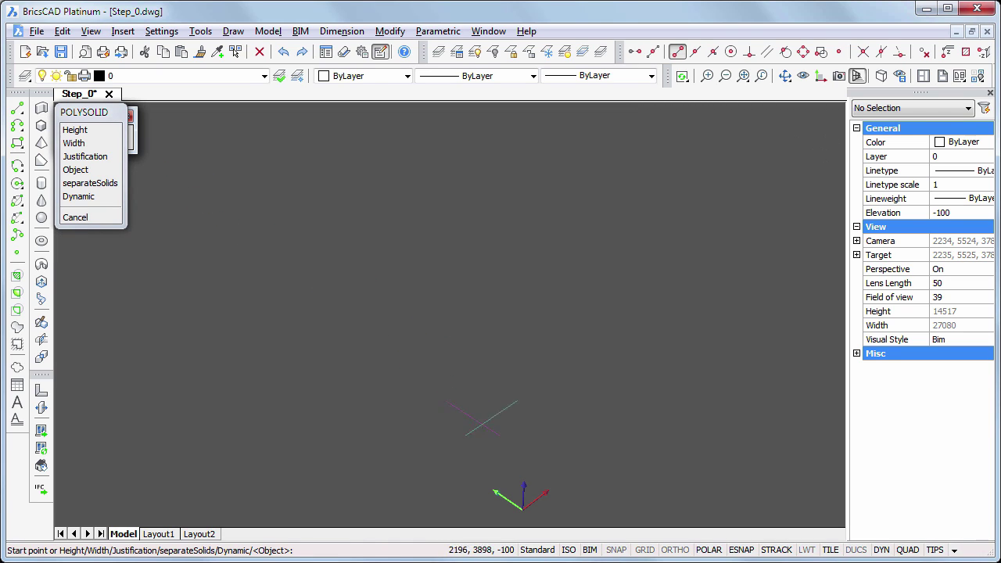
{"action": "left_click", "coordinate": [507, 470]}
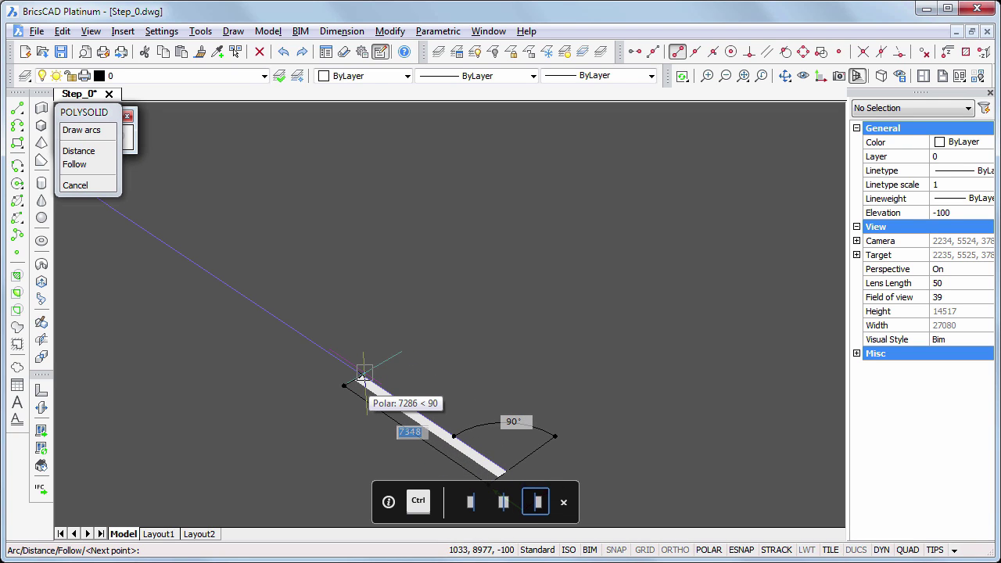
{"action": "left_click", "coordinate": [235, 291]}
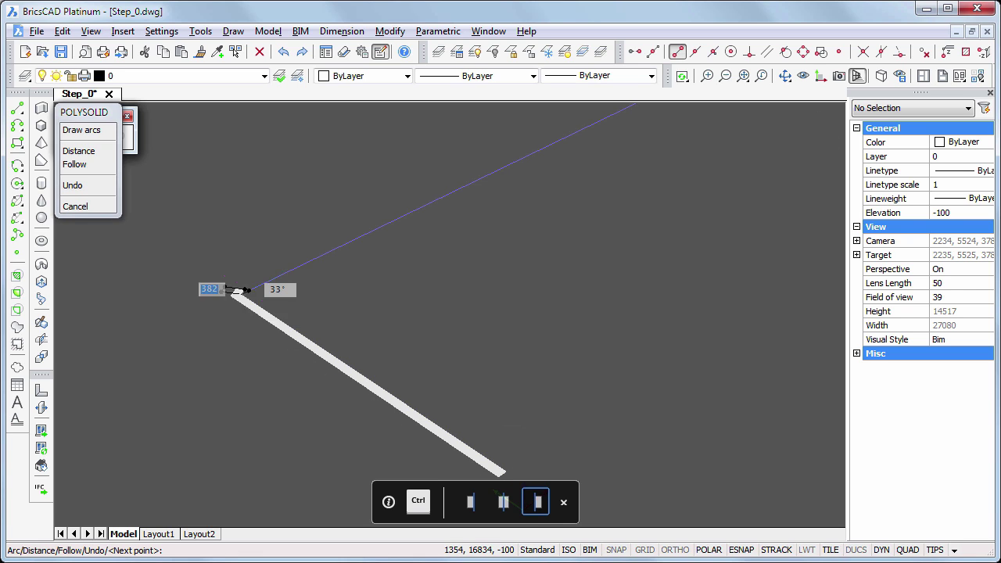
{"action": "left_click", "coordinate": [395, 219]}
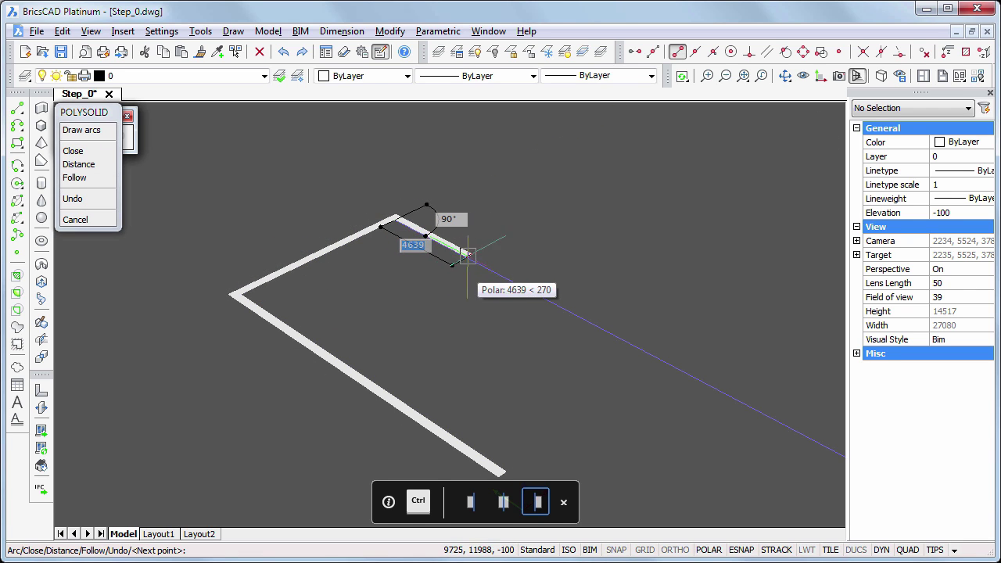
{"action": "left_click", "coordinate": [506, 276]}
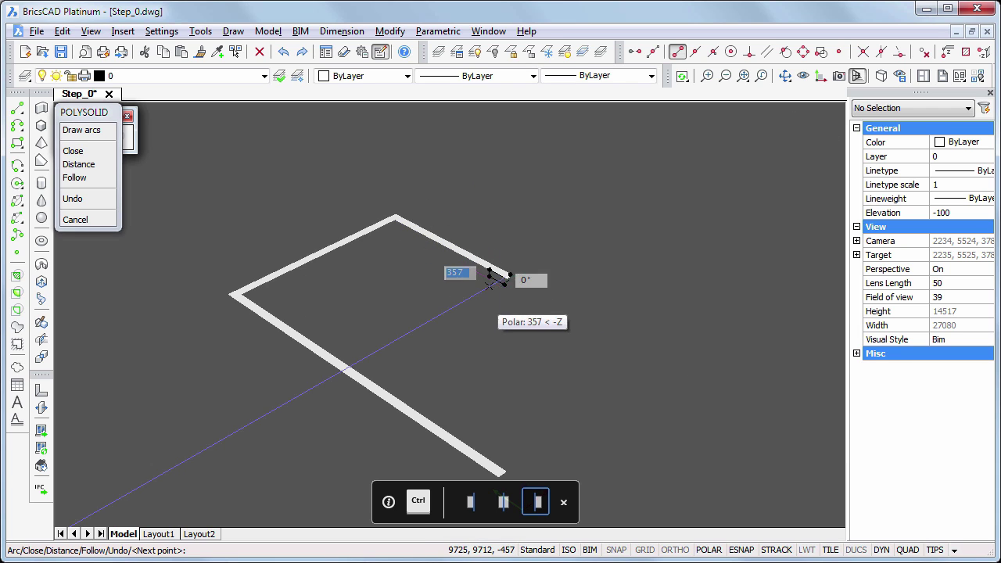
{"action": "left_click", "coordinate": [466, 303]}
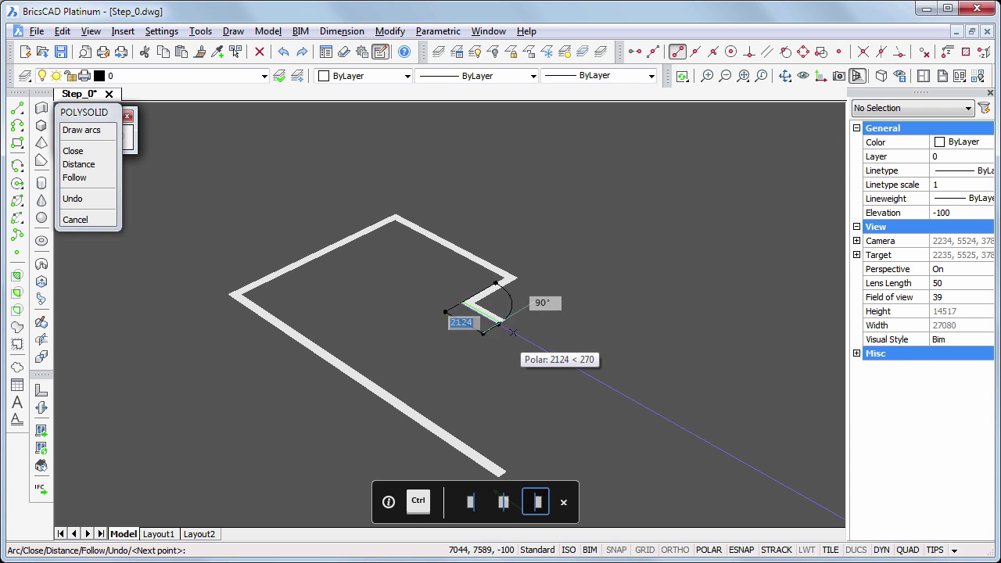
{"action": "left_click", "coordinate": [609, 384]}
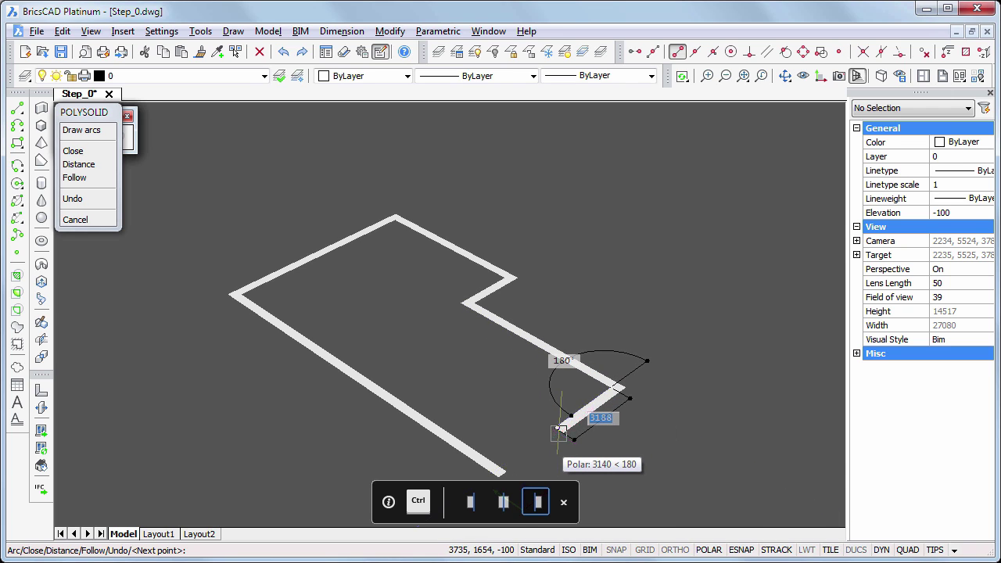
{"action": "left_click", "coordinate": [558, 430]}
Set the polysolid wall height to 2850 and width to 400, replacing a trial 200.
{"action": "key", "text": "Return"}
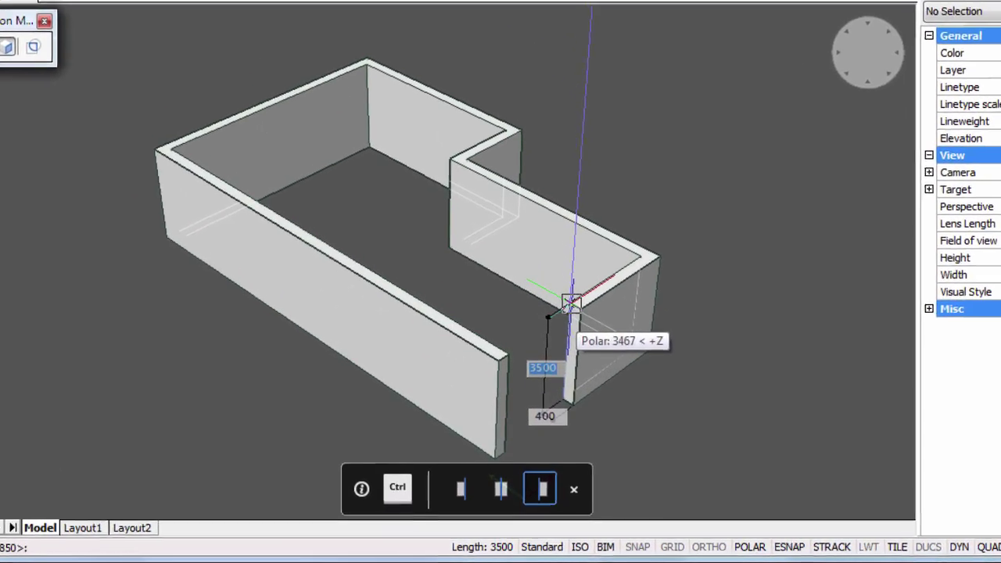
{"action": "type", "text": "2850"}
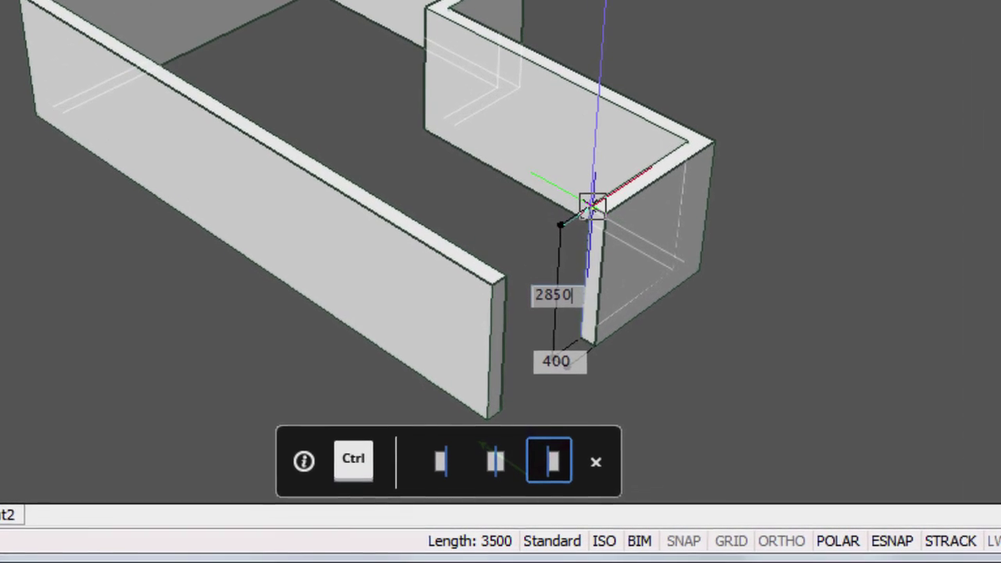
{"action": "key", "text": "Tab"}
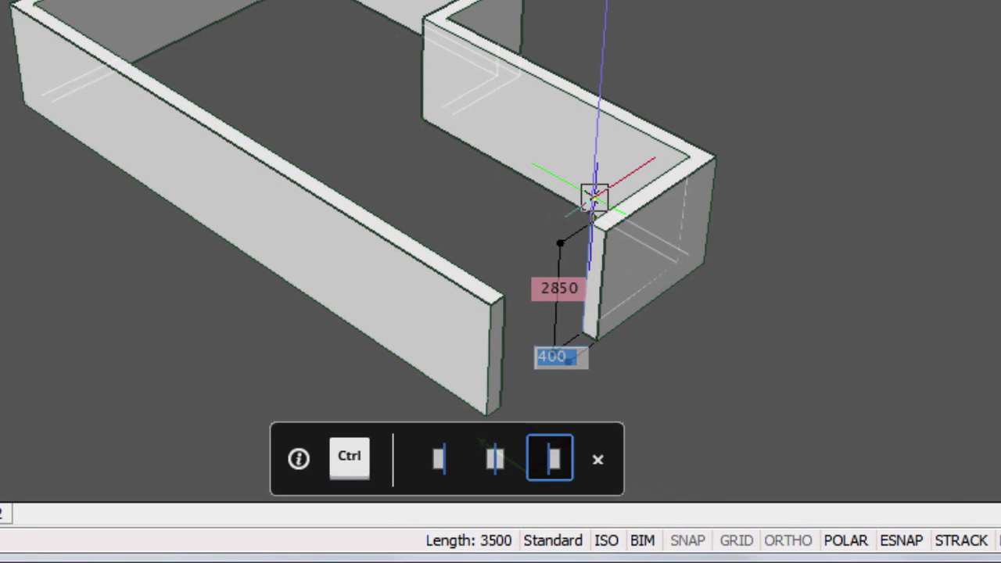
{"action": "type", "text": "200"}
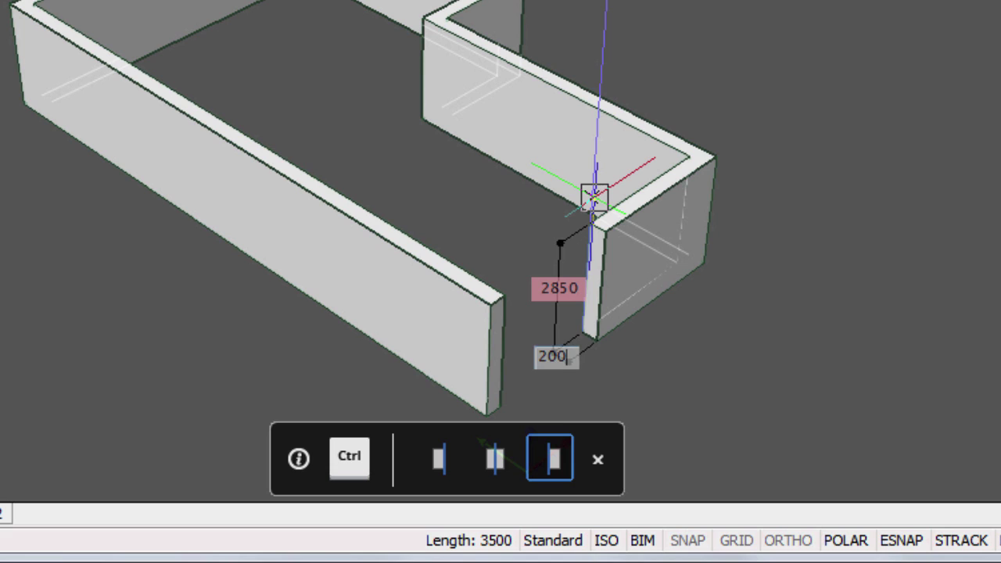
{"action": "key", "text": "Tab"}
{"action": "key", "text": "Tab"}
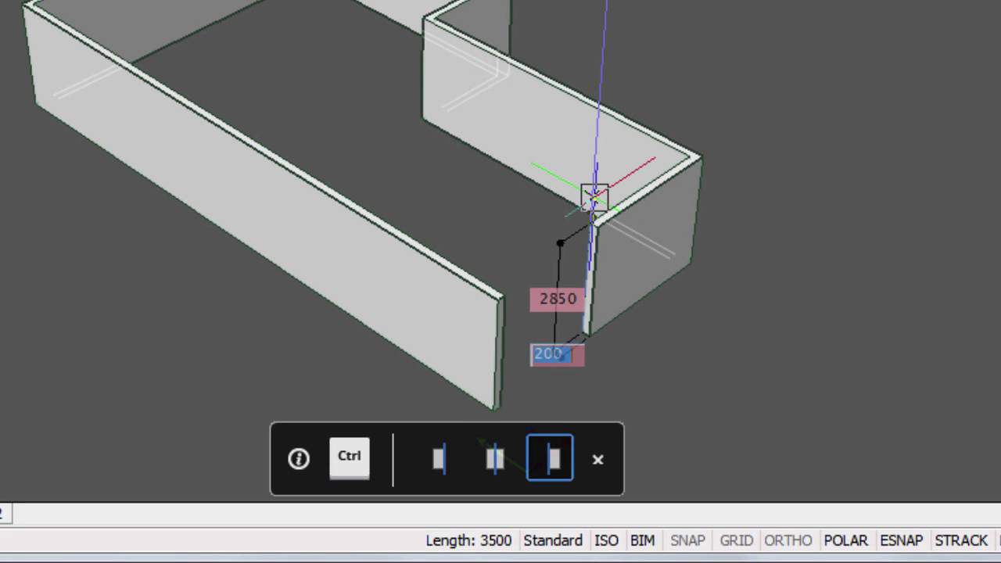
{"action": "type", "text": "400"}
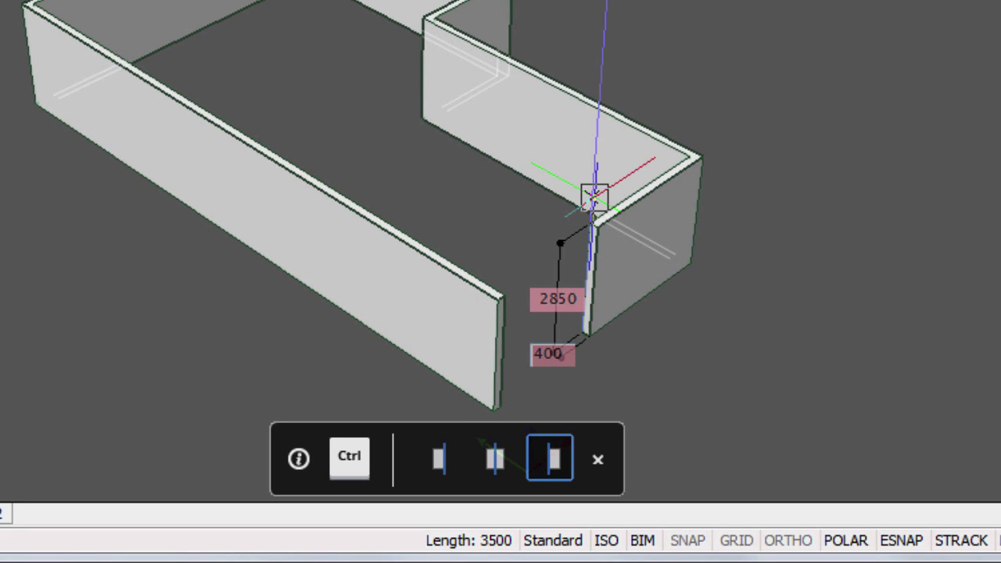
{"action": "key", "text": "Tab"}
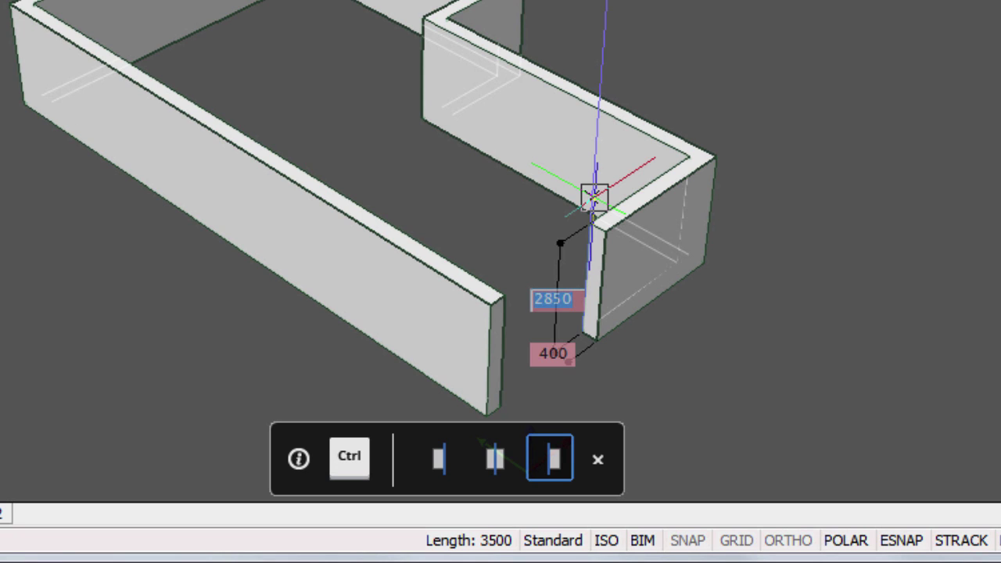
Cycle the wall justification back to centred on the path and create the walls.
{"action": "key", "text": "ctrl"}
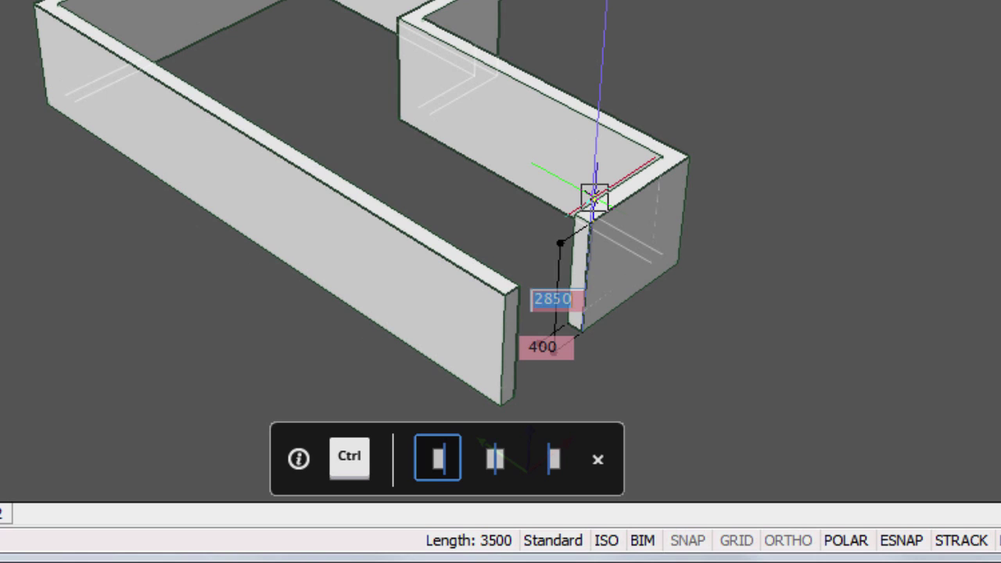
{"action": "key", "text": "ctrl"}
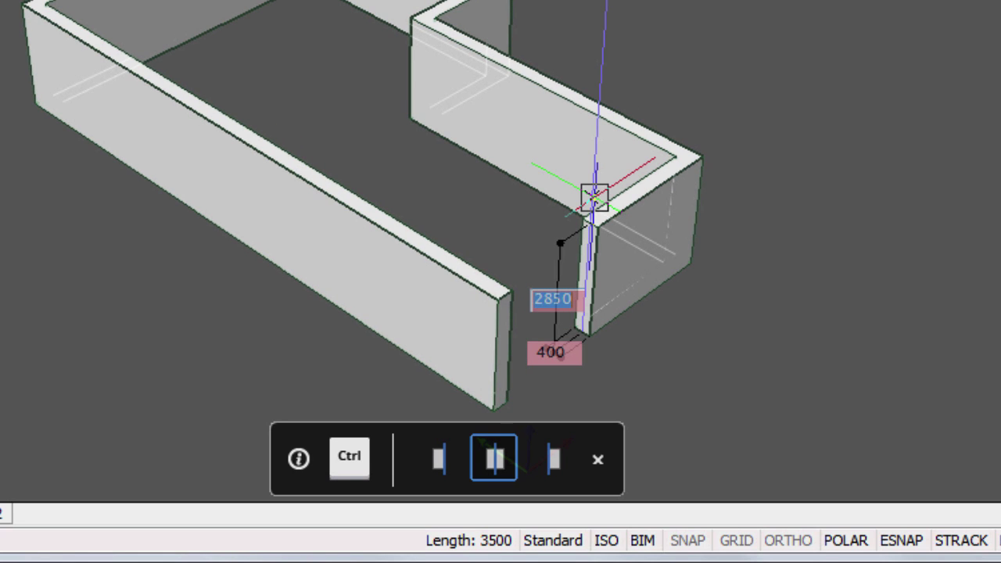
{"action": "key", "text": "ctrl"}
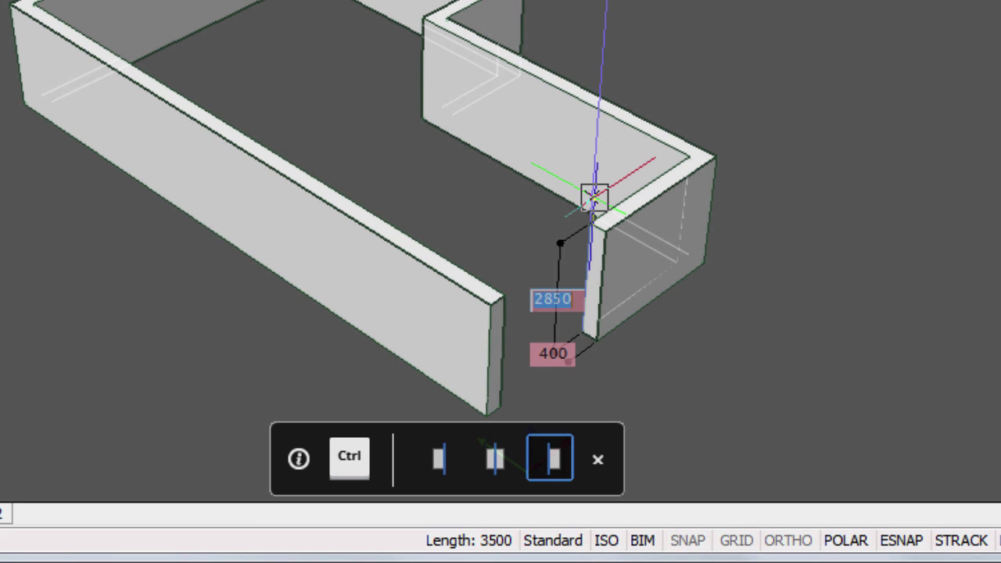
{"action": "key", "text": "ctrl"}
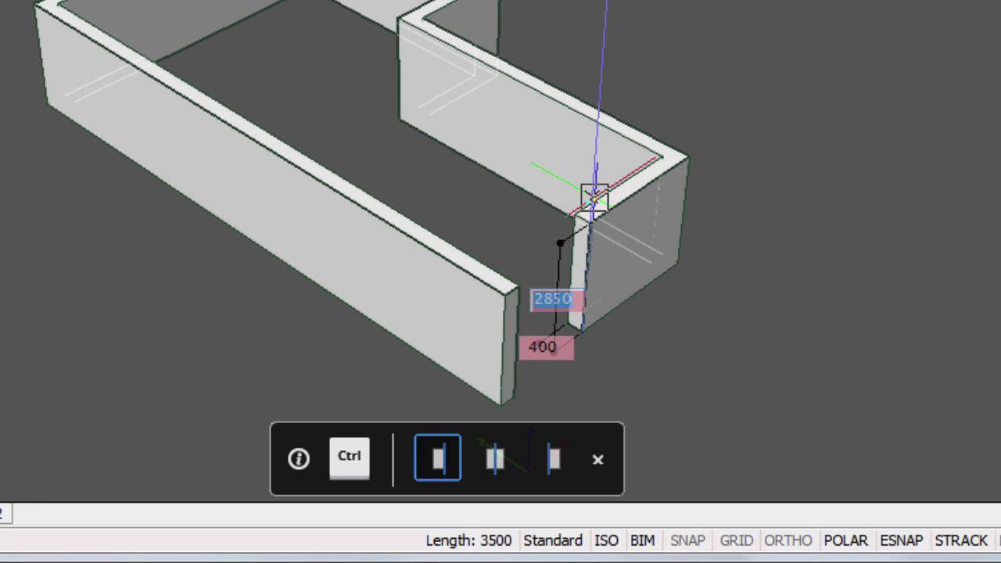
{"action": "key", "text": "ctrl"}
{"action": "key", "text": "ctrl"}
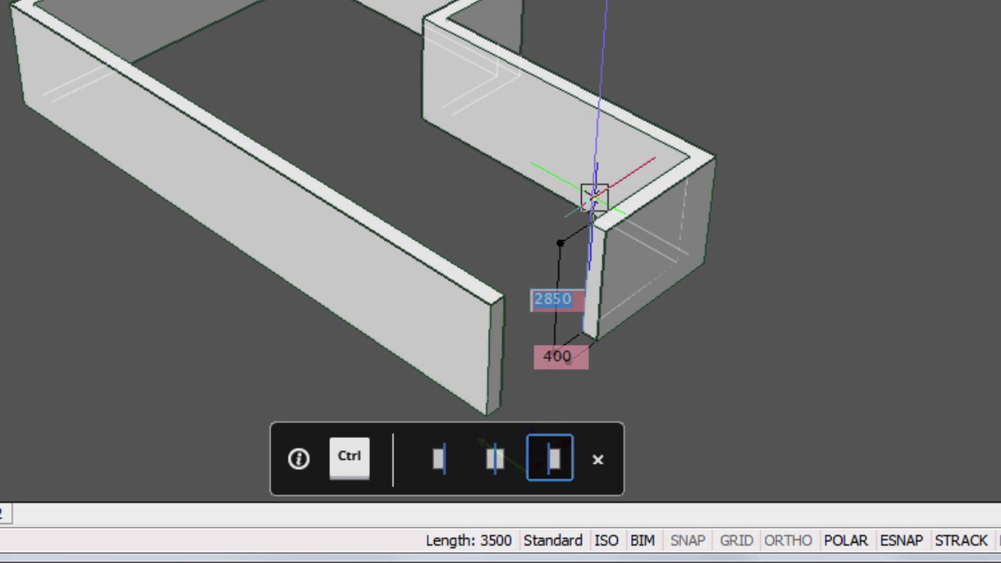
{"action": "key", "text": "Return"}
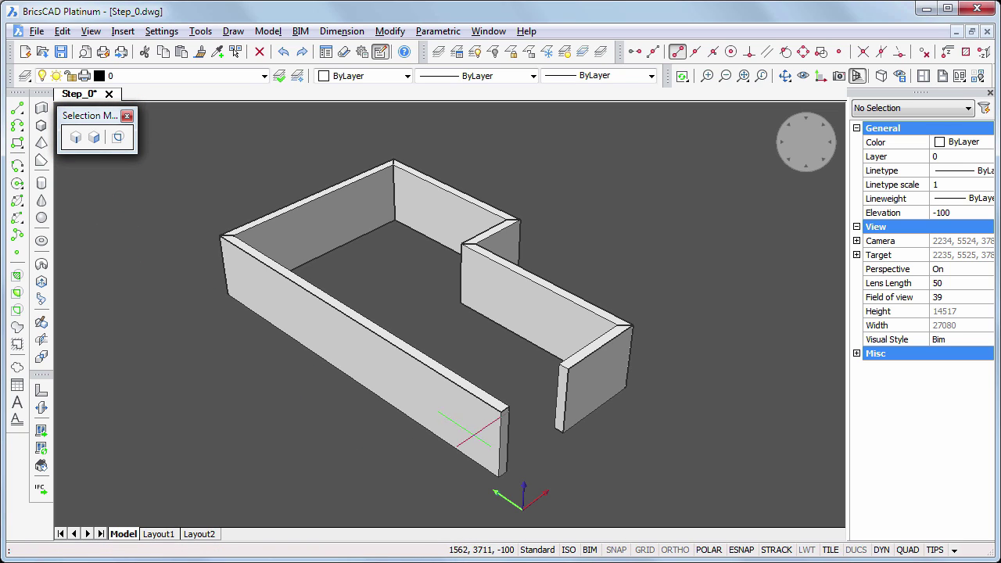
Connect the front wall to the end wall, choosing a corner joint style.
{"action": "left_click", "coordinate": [477, 426]}
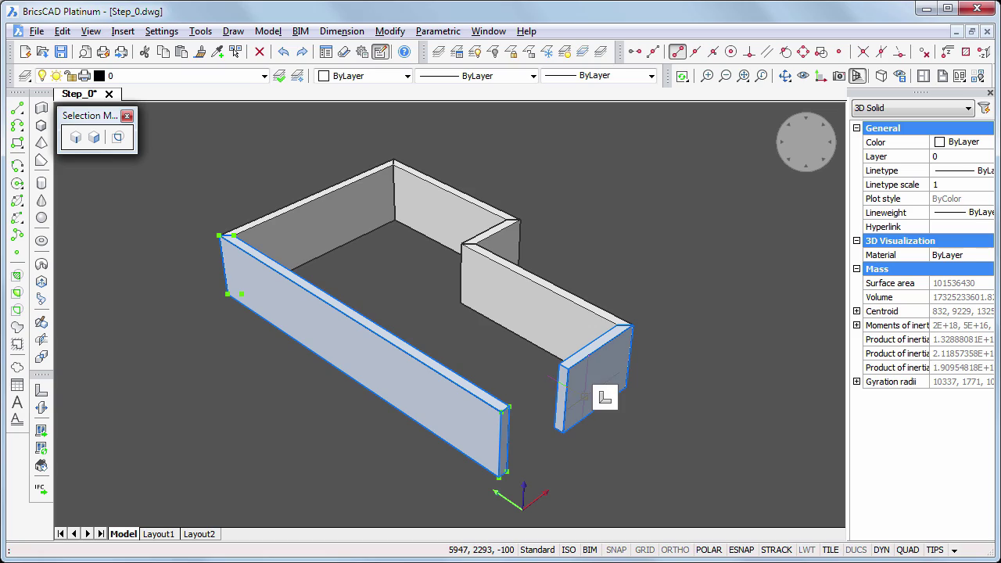
{"action": "left_click", "coordinate": [602, 397]}
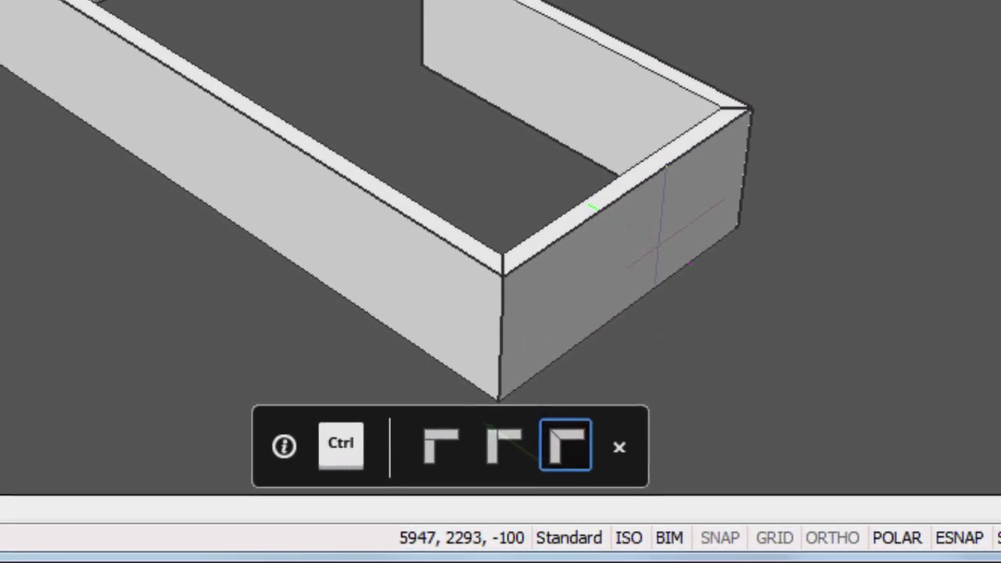
{"action": "key", "text": "ctrl"}
{"action": "key", "text": "ctrl"}
{"action": "key", "text": "ctrl"}
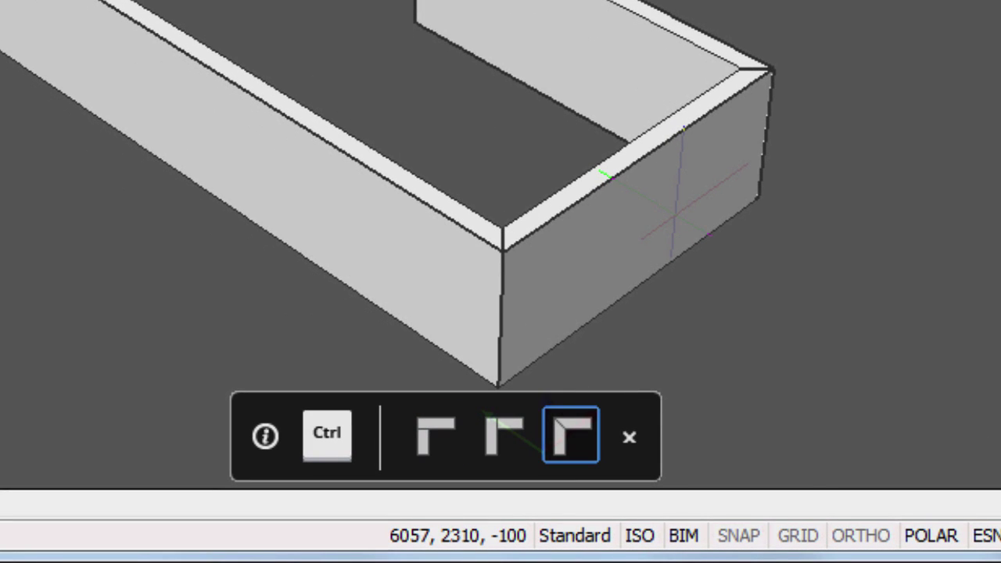
{"action": "key", "text": "ctrl"}
{"action": "left_click", "coordinate": [677, 210]}
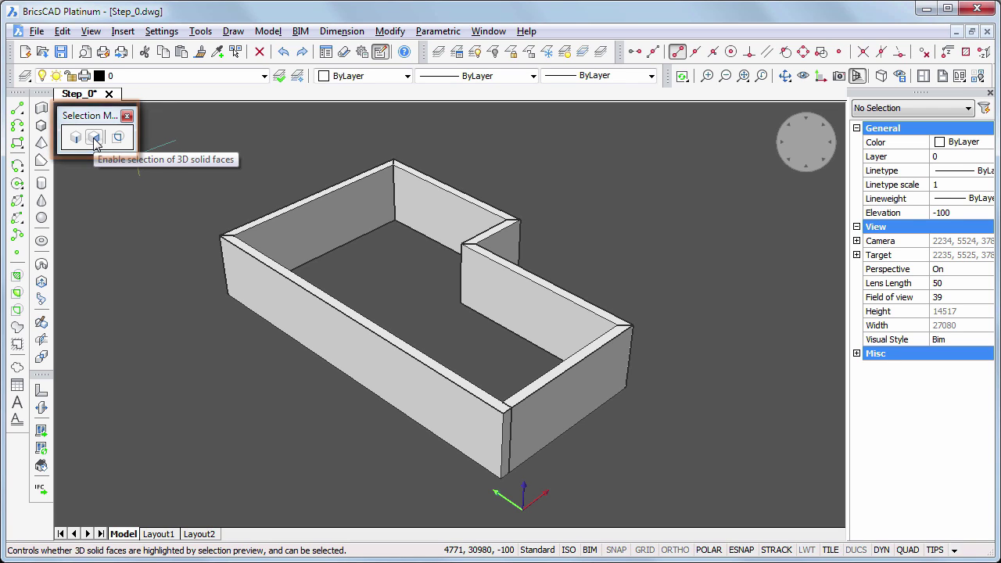
Enable solid face selection and BIM-drag the end wall's outer face to 17700.
{"action": "left_click", "coordinate": [94, 139]}
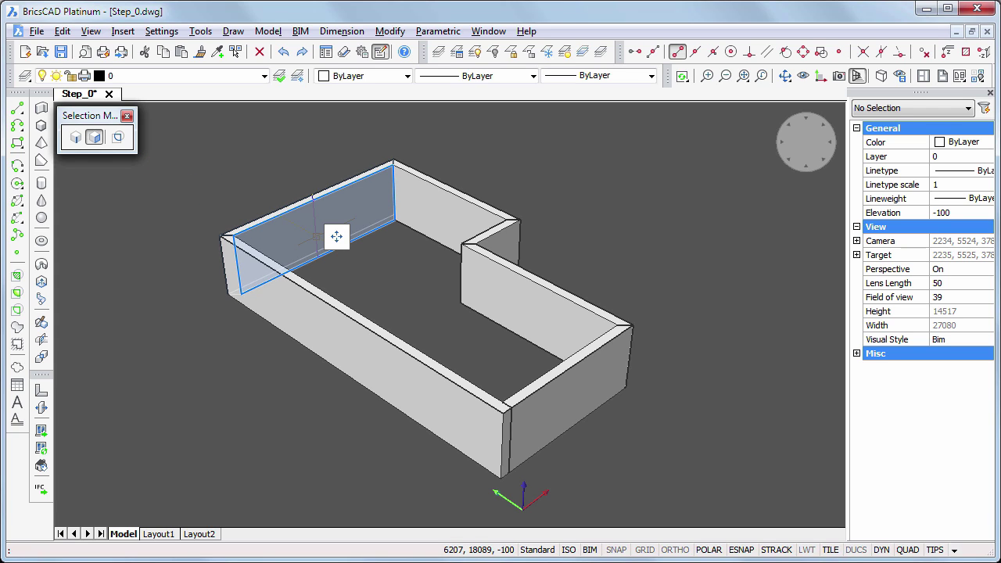
{"action": "key", "text": "Tab"}
{"action": "mouse_move", "coordinate": [337, 236]}
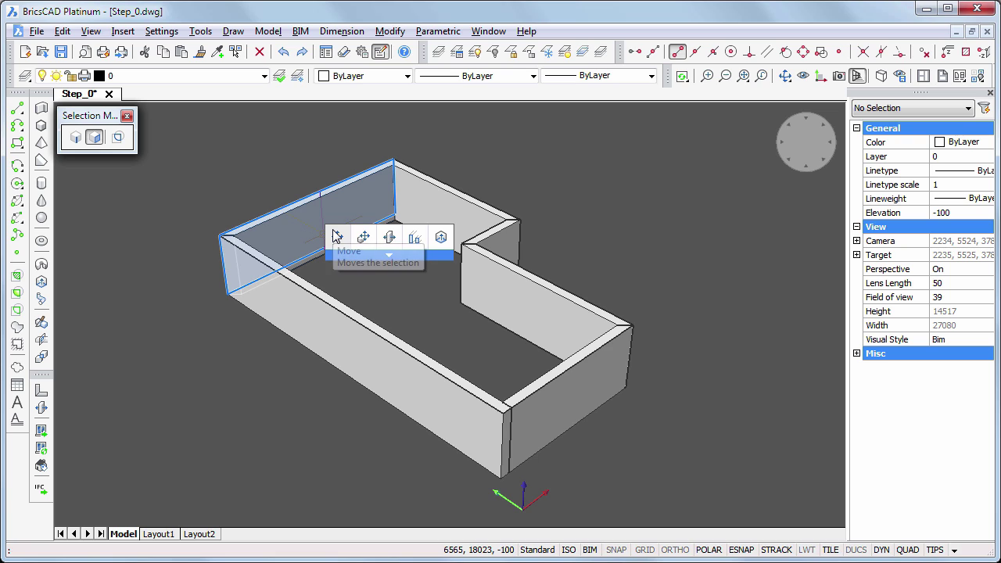
{"action": "left_click", "coordinate": [389, 238]}
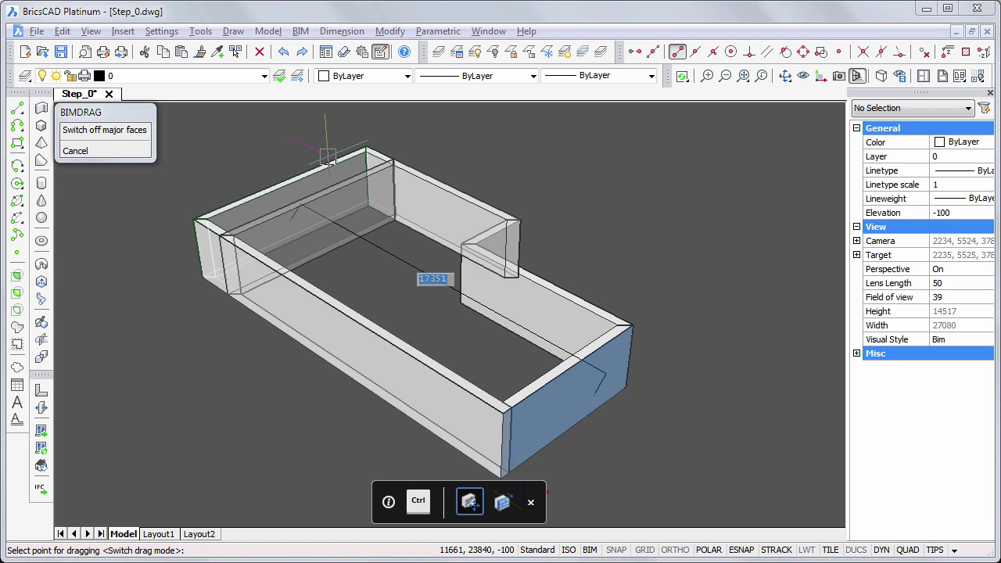
{"action": "type", "text": "17700"}
{"action": "key", "text": "Return"}
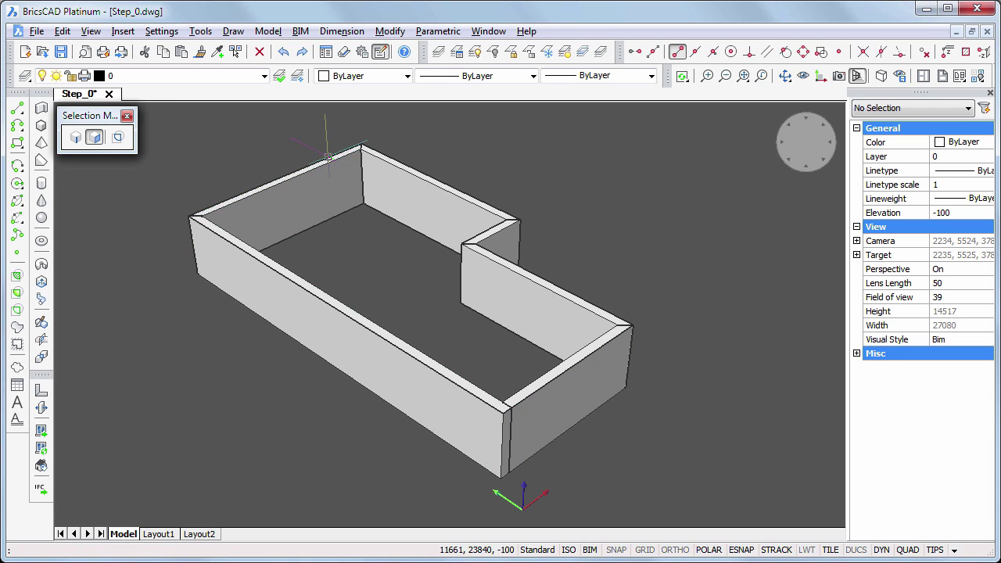
BIM-drag the front wall's other face by 12000.
{"action": "left_click", "coordinate": [395, 191]}
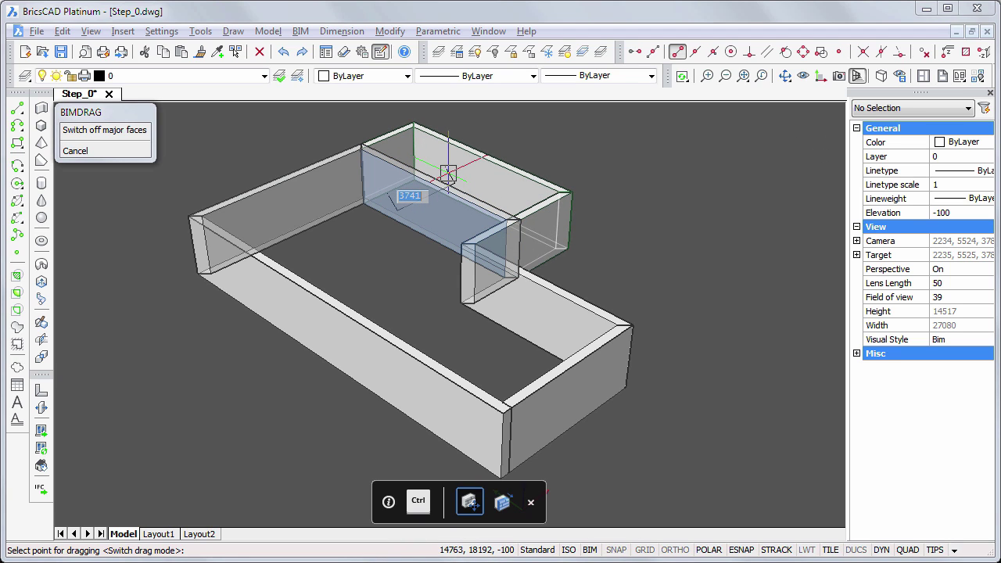
{"action": "key", "text": "ctrl"}
{"action": "key", "text": "ctrl"}
{"action": "key", "text": "ctrl"}
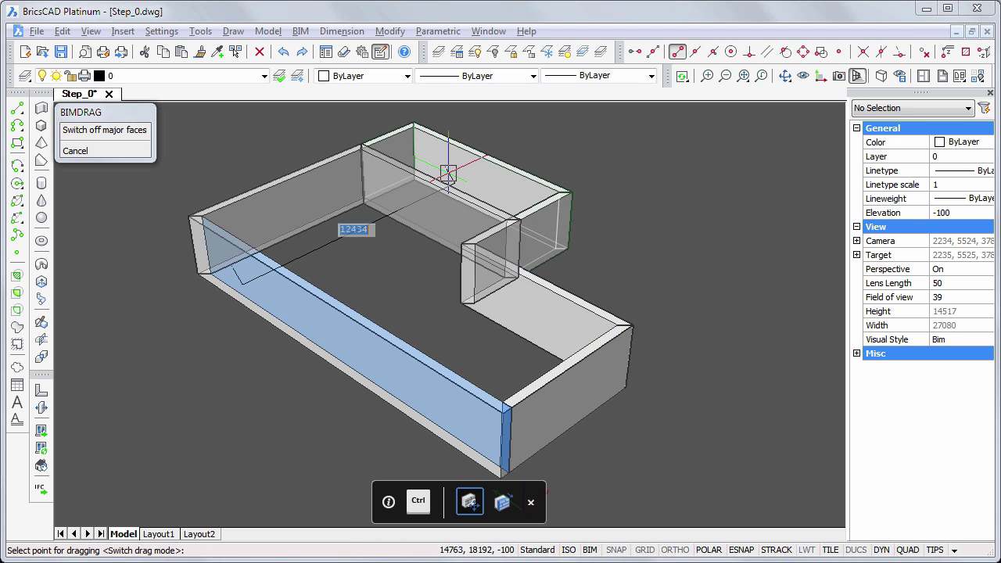
{"action": "key", "text": "ctrl"}
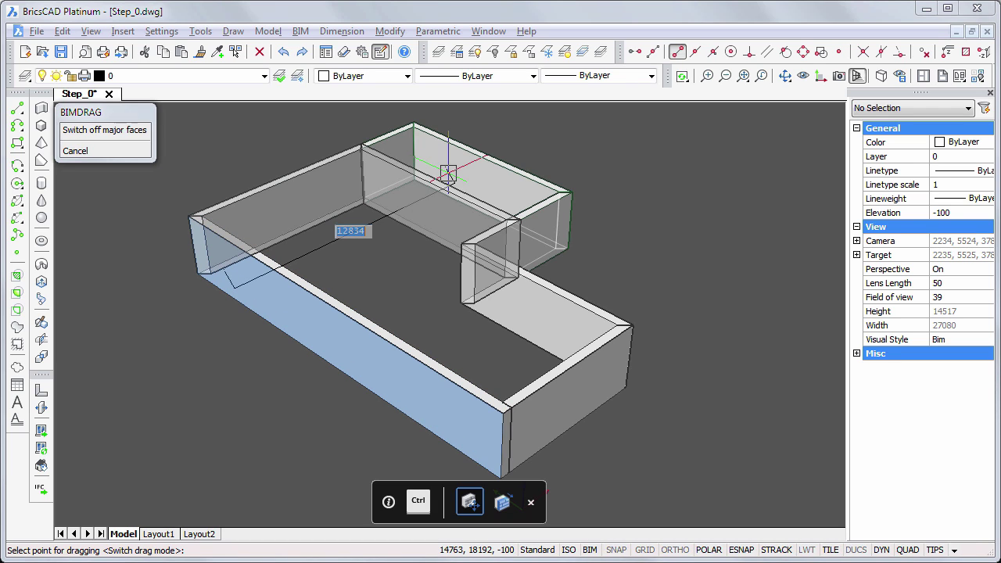
{"action": "type", "text": "12000"}
{"action": "key", "text": "Return"}
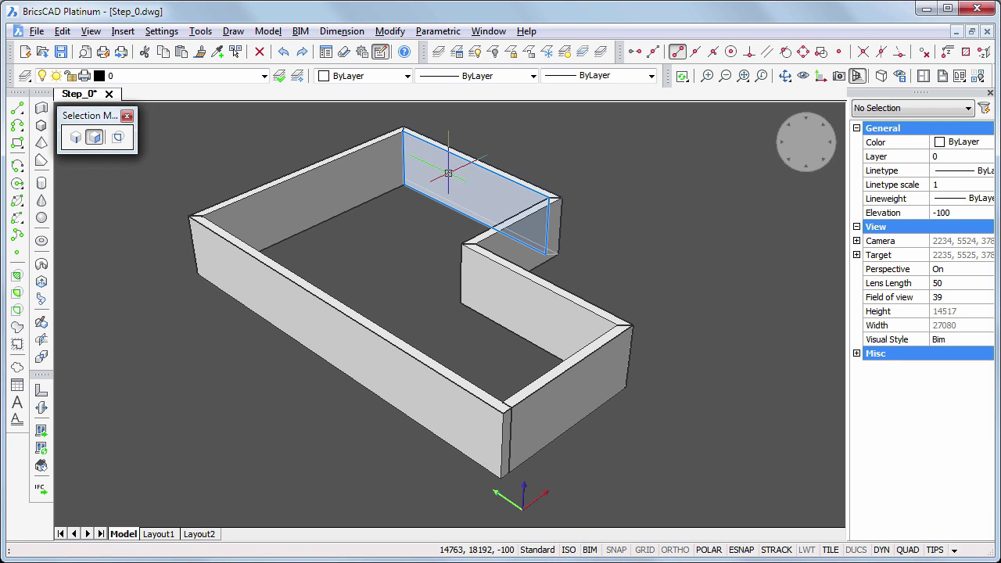
Drag the lower wall's outer face by 8570.
{"action": "mouse_move", "coordinate": [448, 173]}
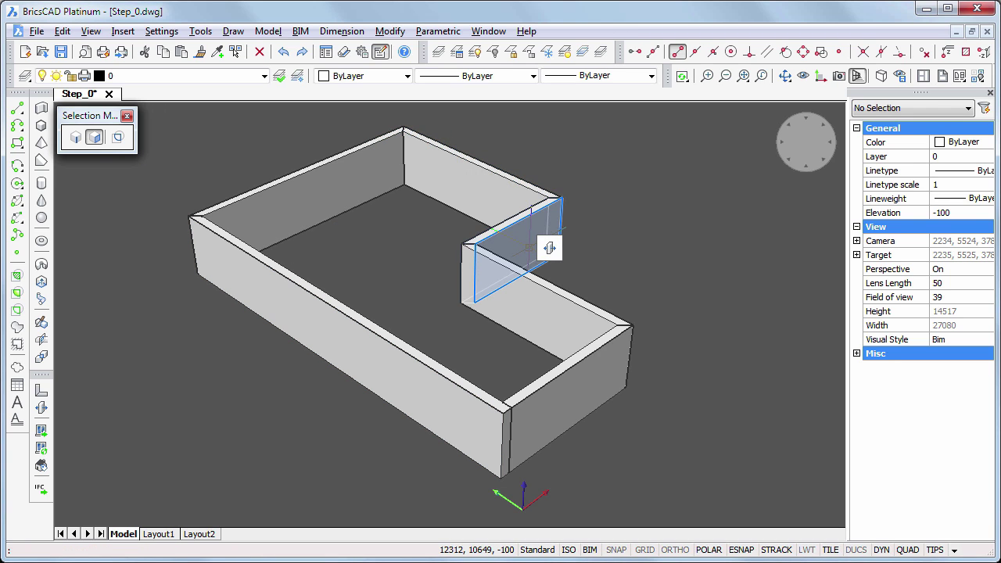
{"action": "left_click", "coordinate": [549, 248]}
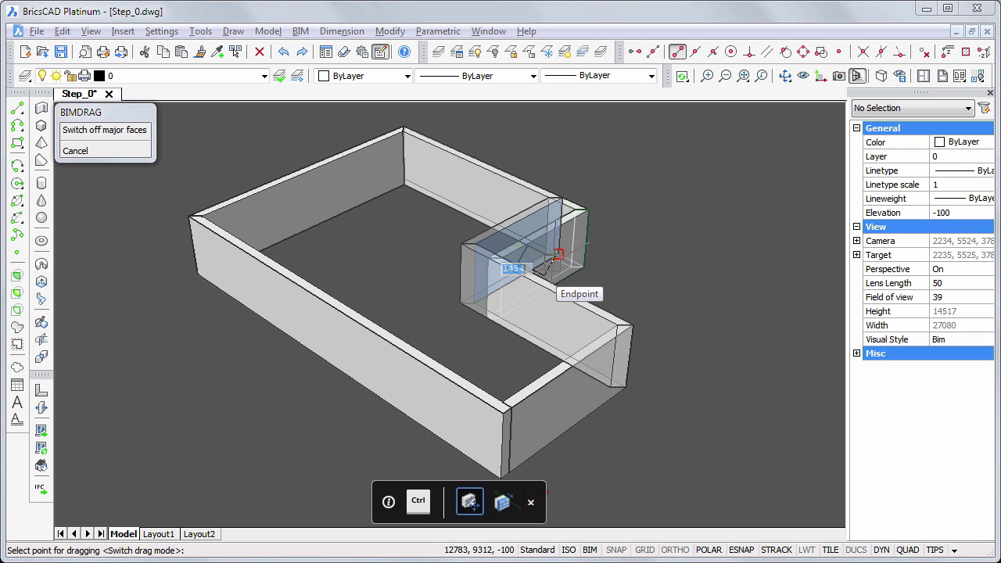
{"action": "key", "text": "ctrl"}
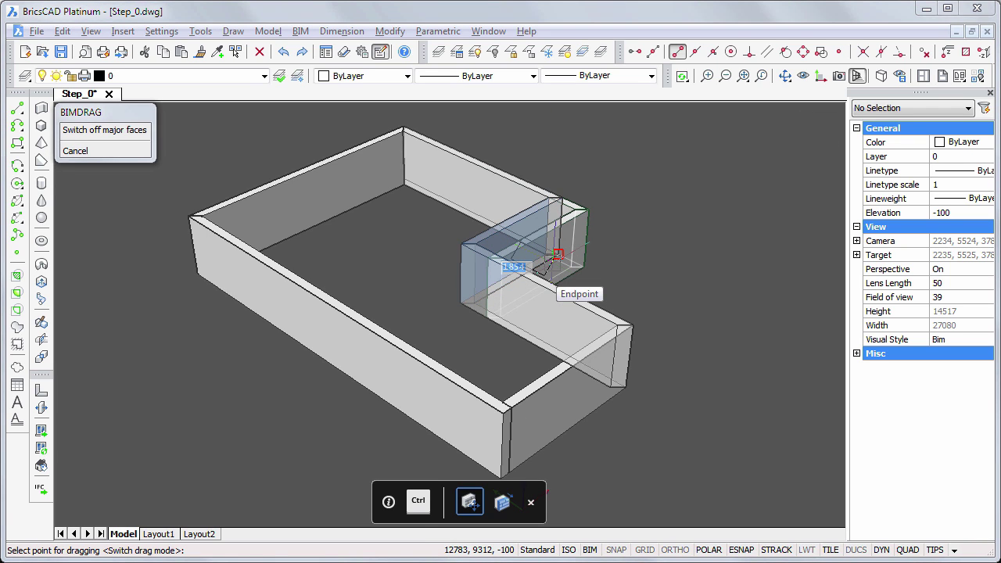
{"action": "key", "text": "ctrl"}
{"action": "key", "text": "ctrl"}
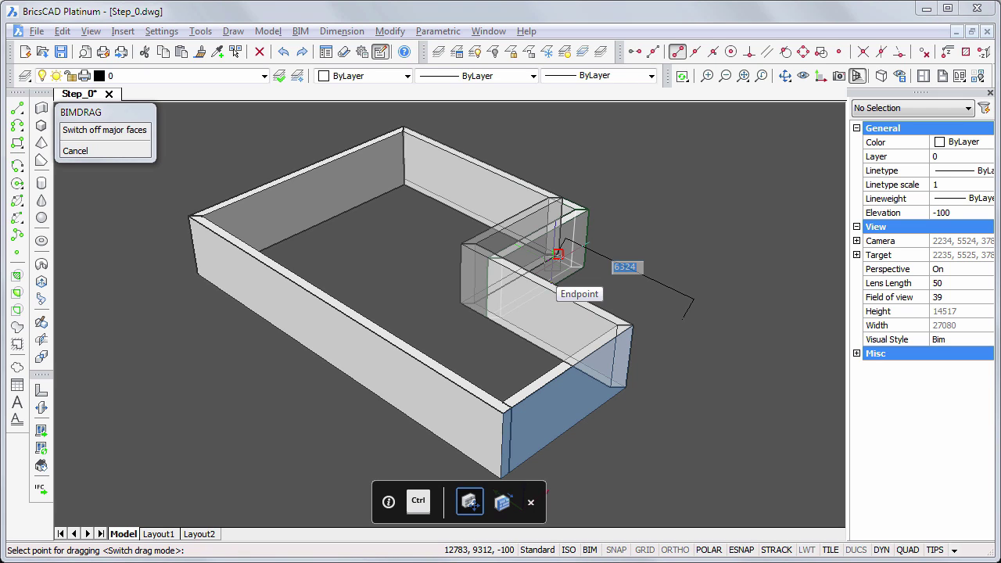
{"action": "type", "text": "8570"}
{"action": "key", "text": "Return"}
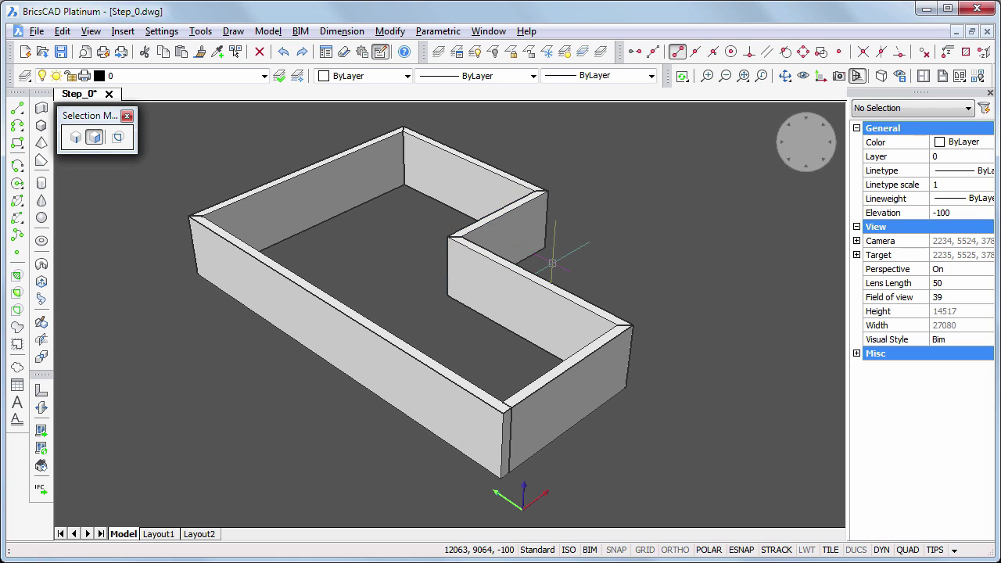
Push the right-hand wall face by 2550.
{"action": "left_click", "coordinate": [515, 292]}
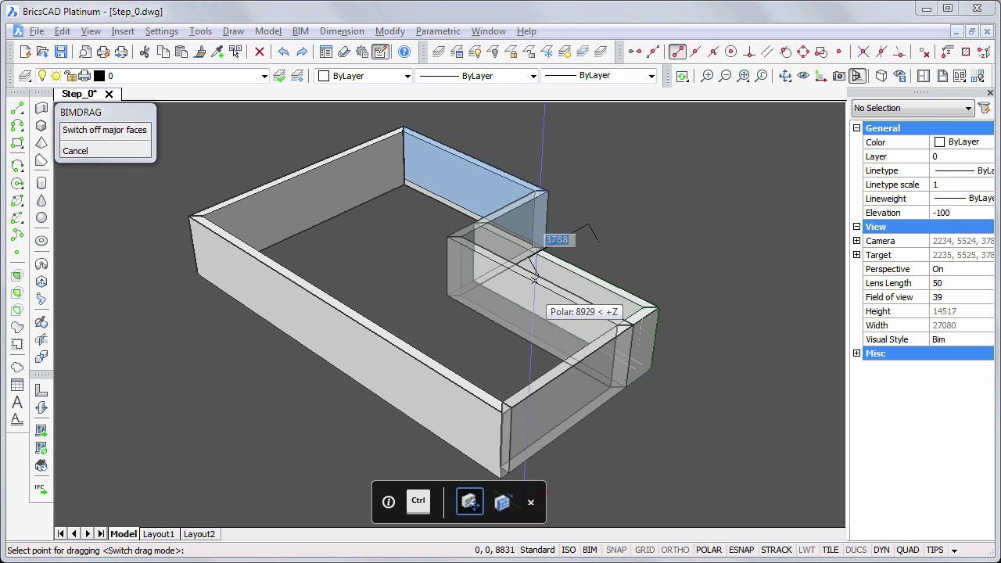
{"action": "type", "text": "25"}
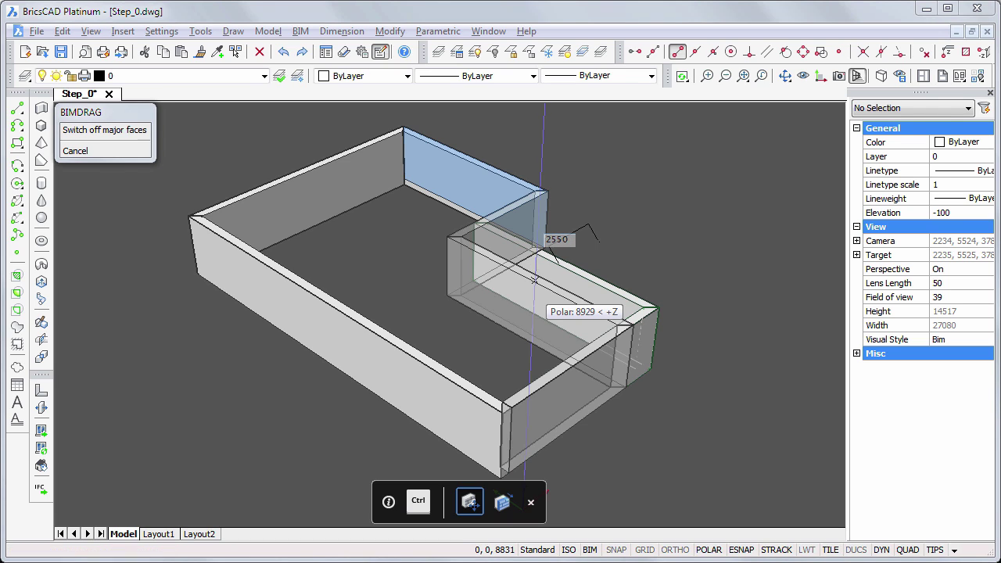
{"action": "type", "text": "50"}
{"action": "key", "text": "Return"}
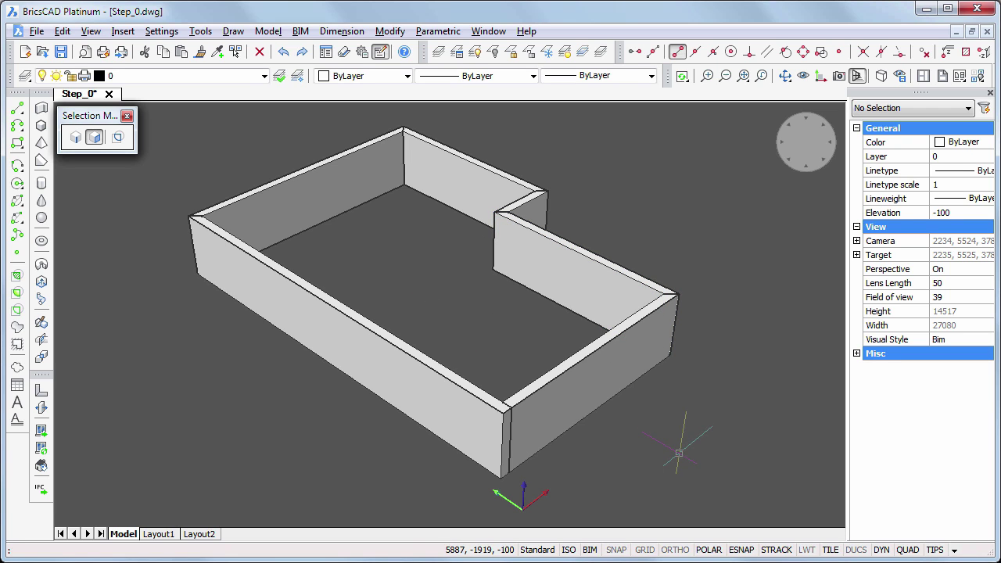
Move all six wall solids from their bottom corner by a 0,0,-1 displacement.
{"action": "left_click_drag", "start_coordinate": [679, 454], "coordinate": [225, 142]}
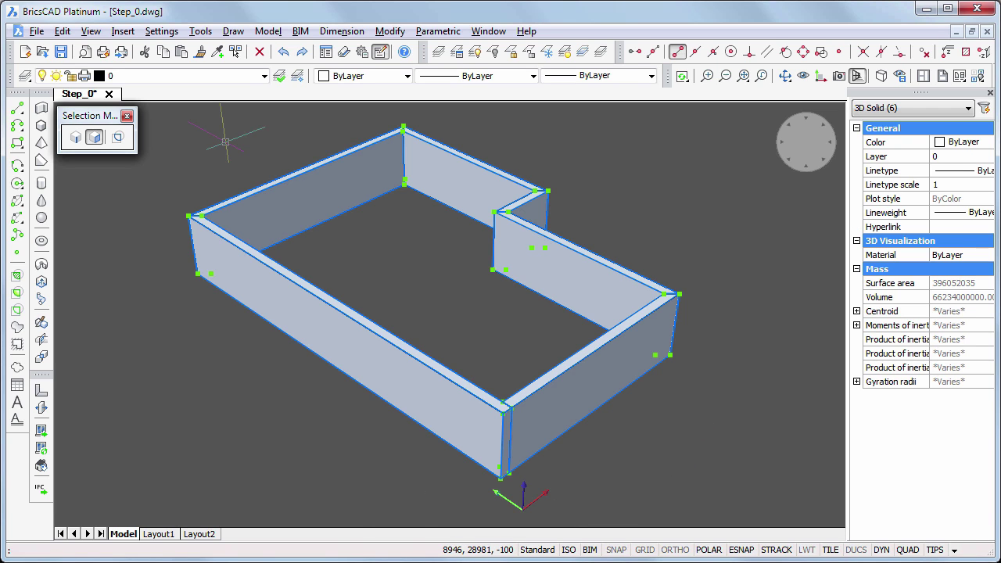
{"action": "left_click", "coordinate": [266, 212]}
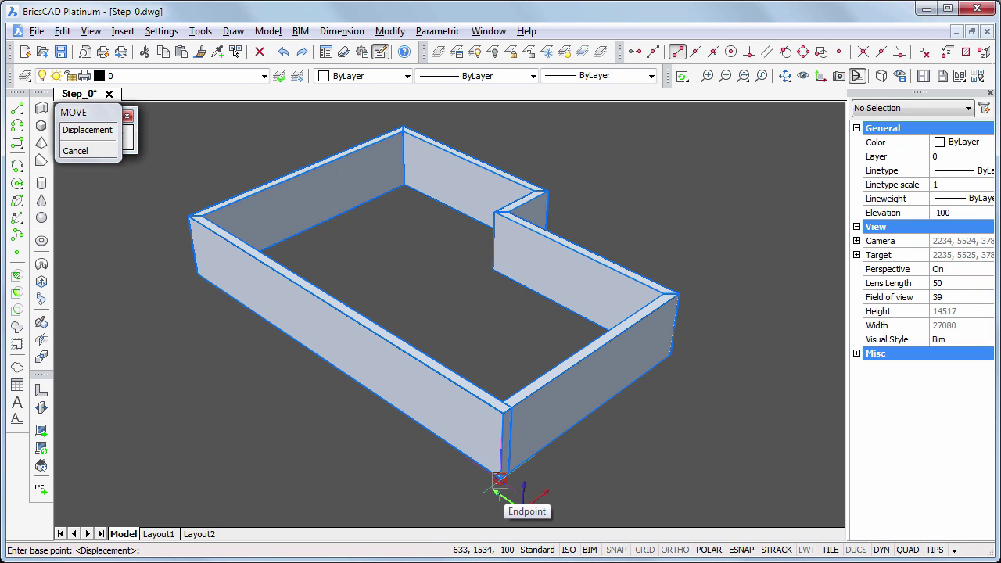
{"action": "left_click", "coordinate": [499, 479]}
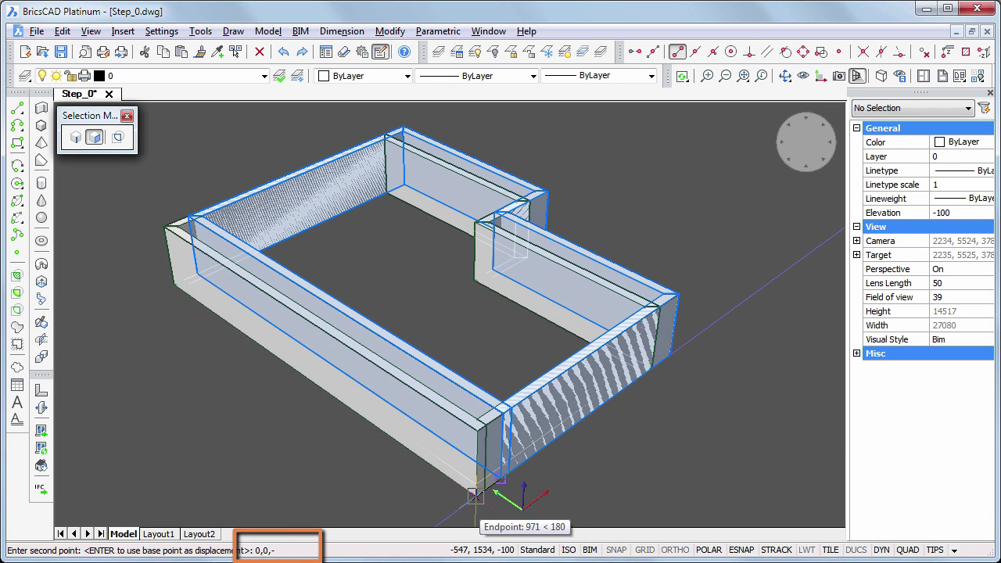
{"action": "type", "text": "0,0,-100"}
{"action": "key", "text": "Return"}
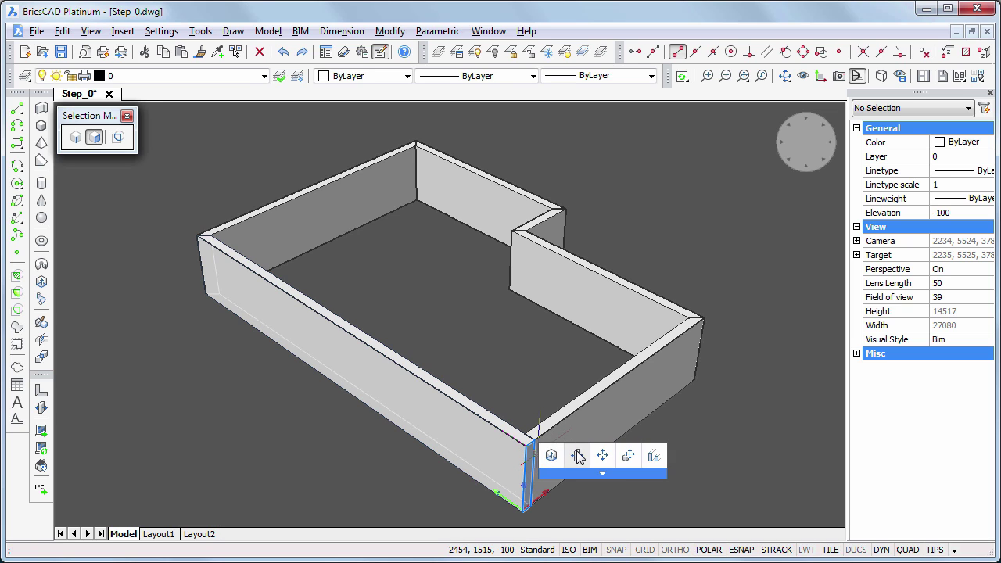
BIM-drag the two wall end faces back by 12800 and 4700.
{"action": "left_click", "coordinate": [577, 456]}
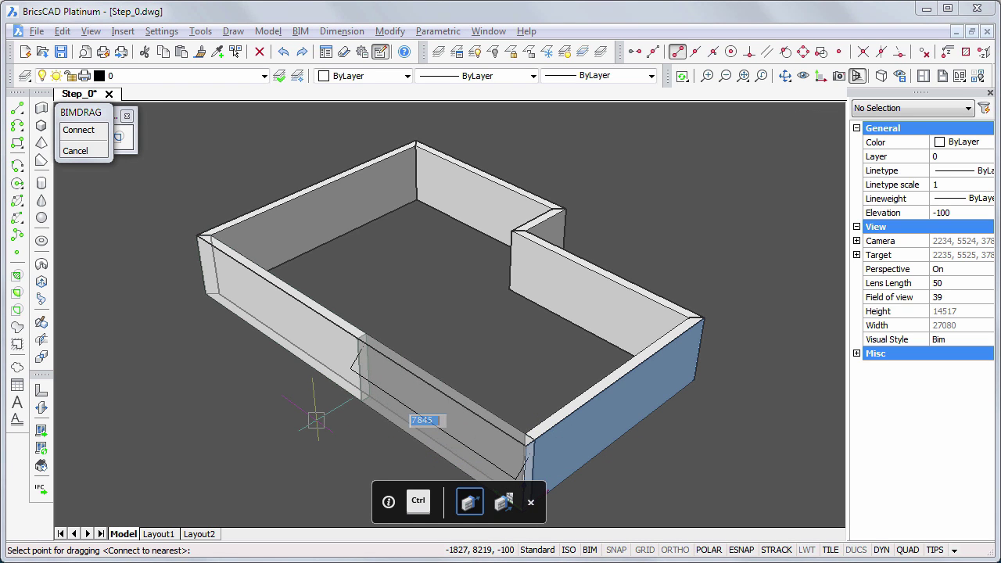
{"action": "type", "text": "12800"}
{"action": "key", "text": "Return"}
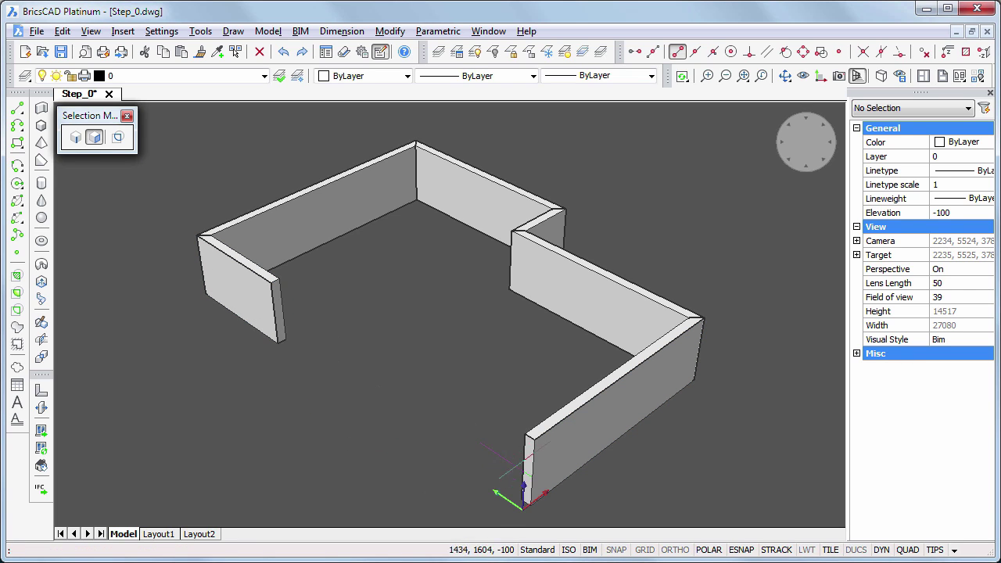
{"action": "left_click", "coordinate": [527, 460]}
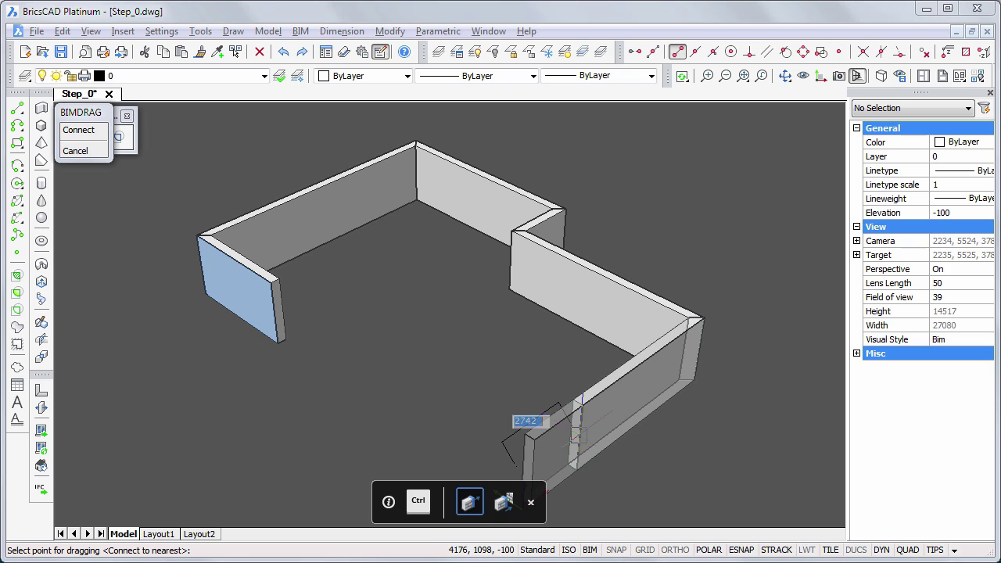
{"action": "type", "text": "4700"}
{"action": "key", "text": "Return"}
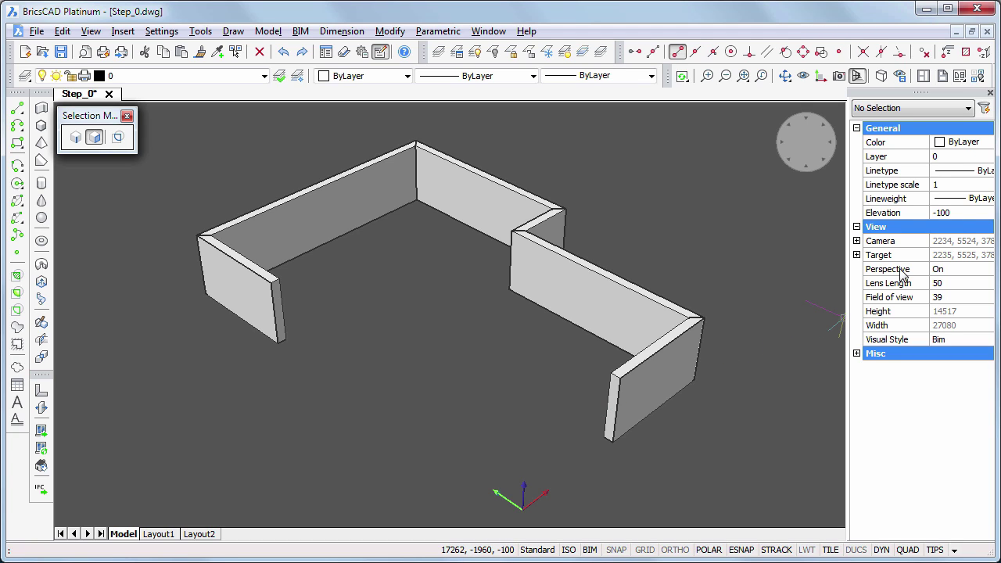
Set the current drawing elevation to 0.
{"action": "left_click", "coordinate": [957, 212]}
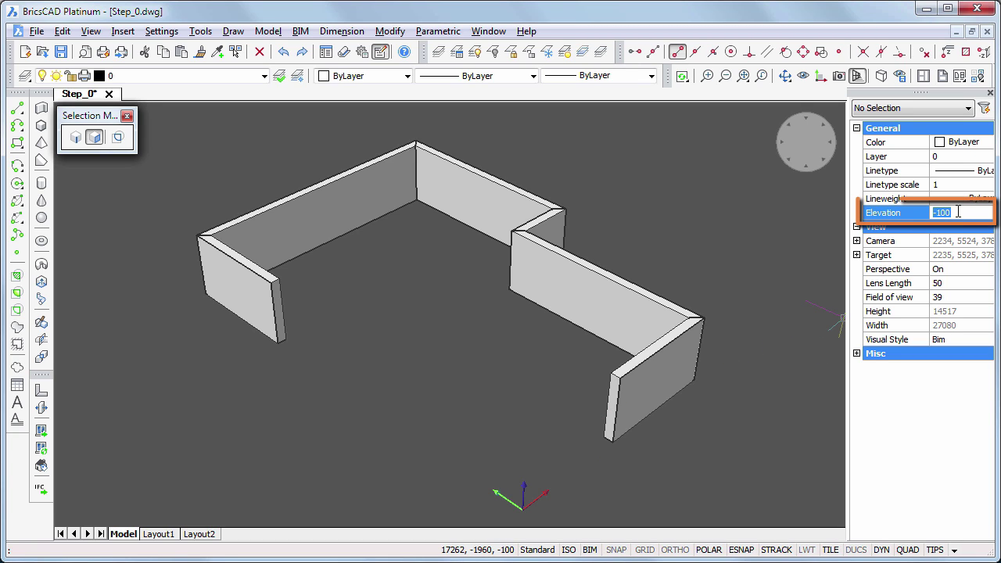
{"action": "type", "text": "0"}
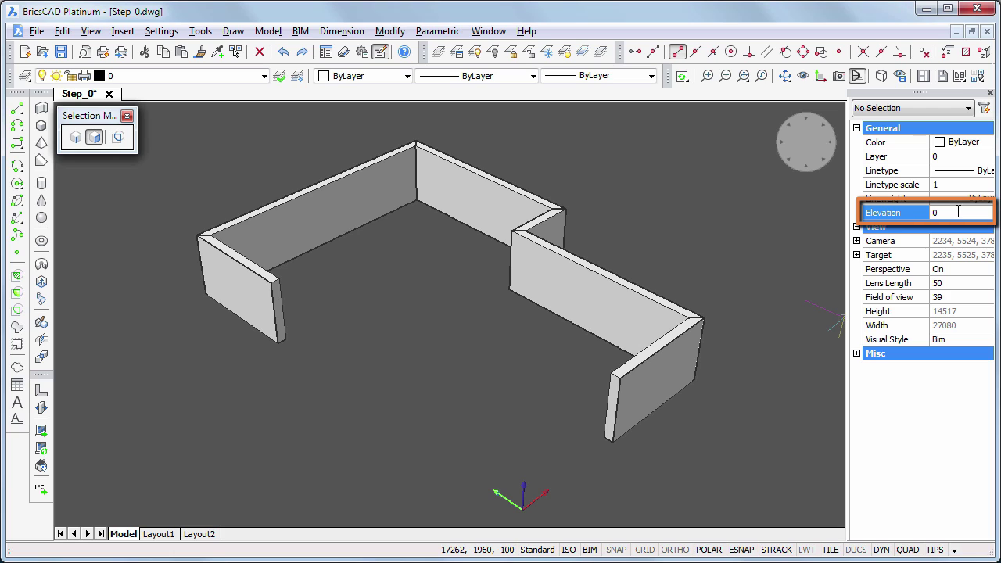
{"action": "key", "text": "Return"}
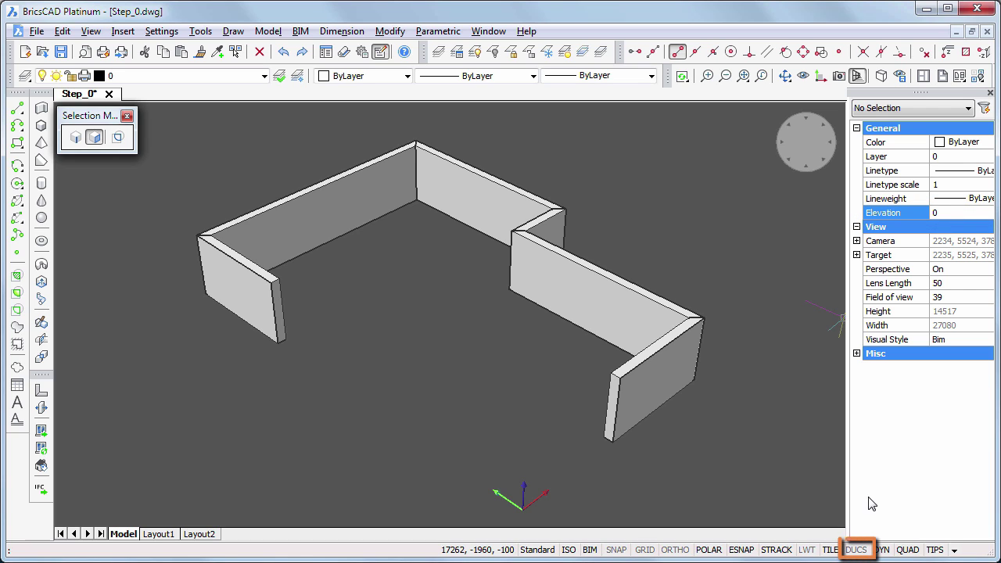
With dynamic UCS on, draw a rectangle on the back wall and extrude it through.
{"action": "left_click", "coordinate": [856, 551]}
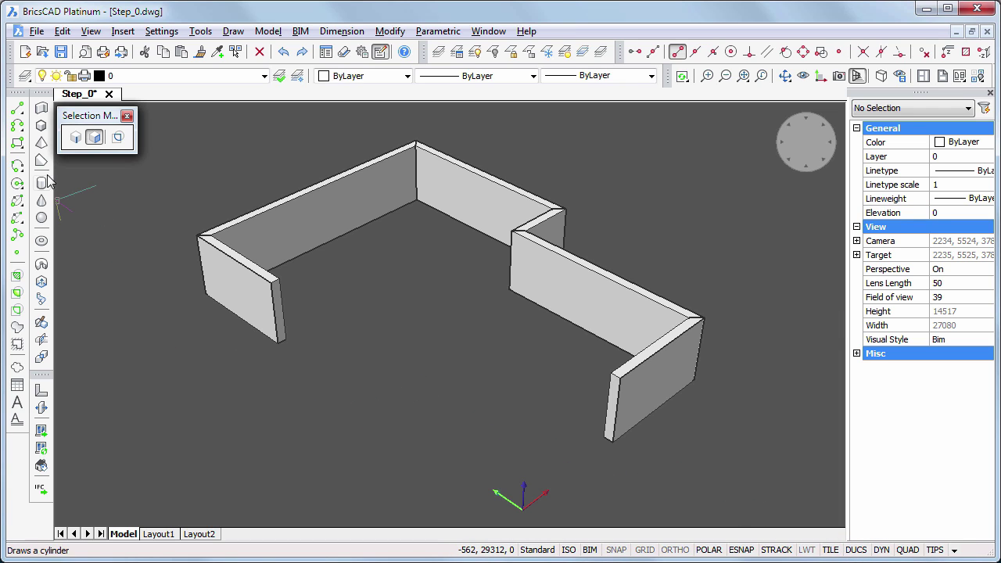
{"action": "left_click", "coordinate": [17, 145]}
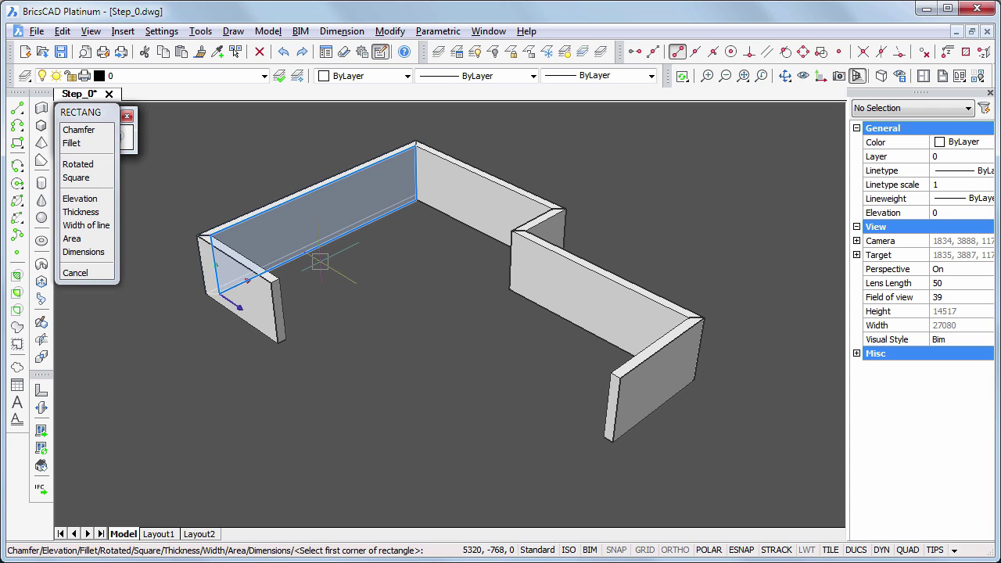
{"action": "left_click", "coordinate": [320, 261]}
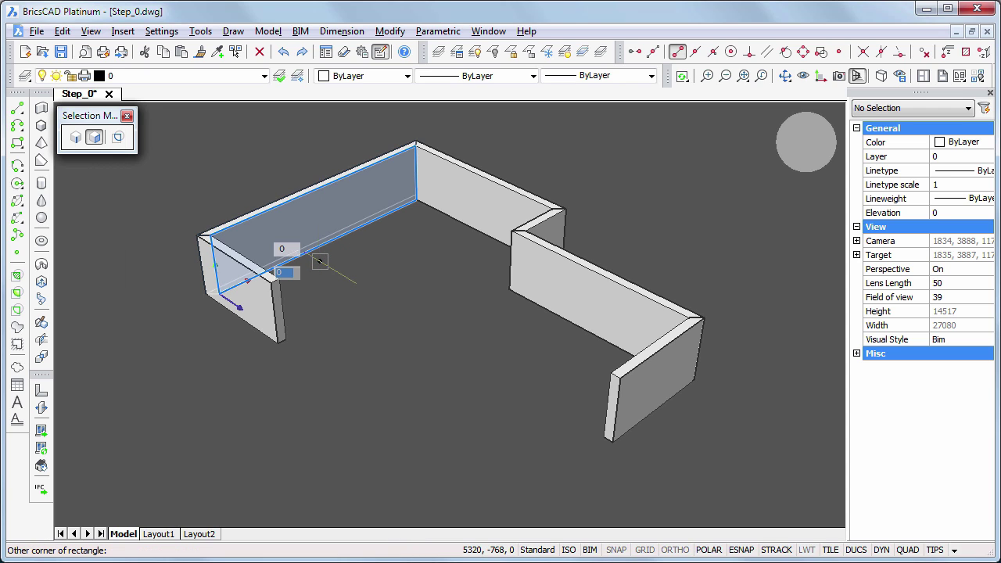
{"action": "left_click", "coordinate": [354, 146]}
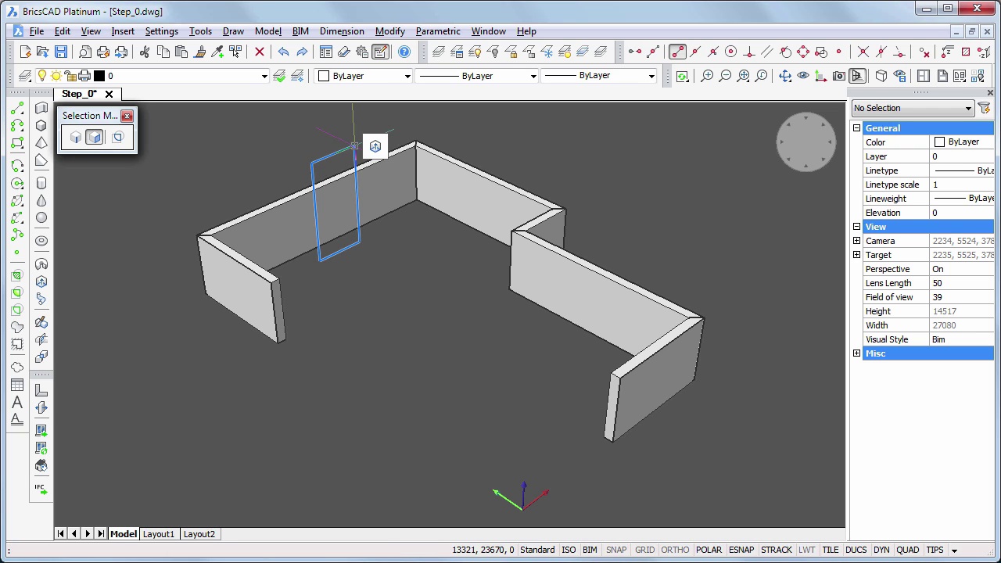
{"action": "left_click", "coordinate": [375, 146]}
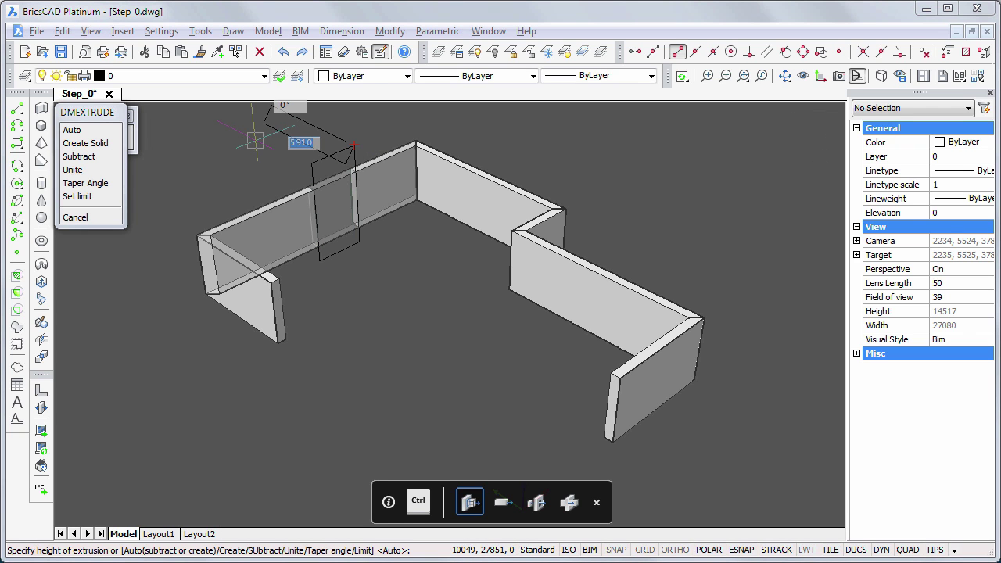
{"action": "key", "text": "Return"}
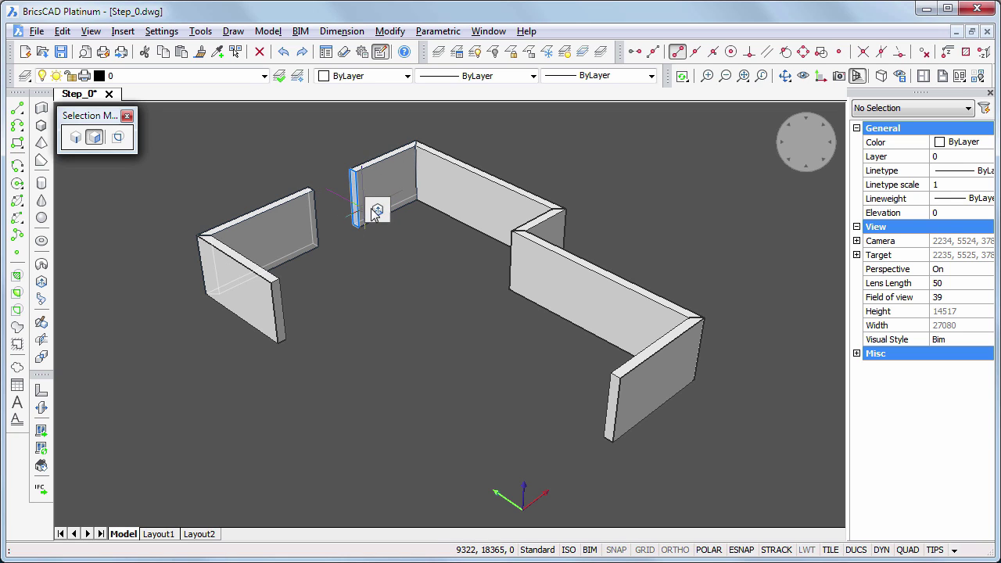
Shorten the back wall end by 4850 and the left wall end by 4600.
{"action": "mouse_move", "coordinate": [379, 212]}
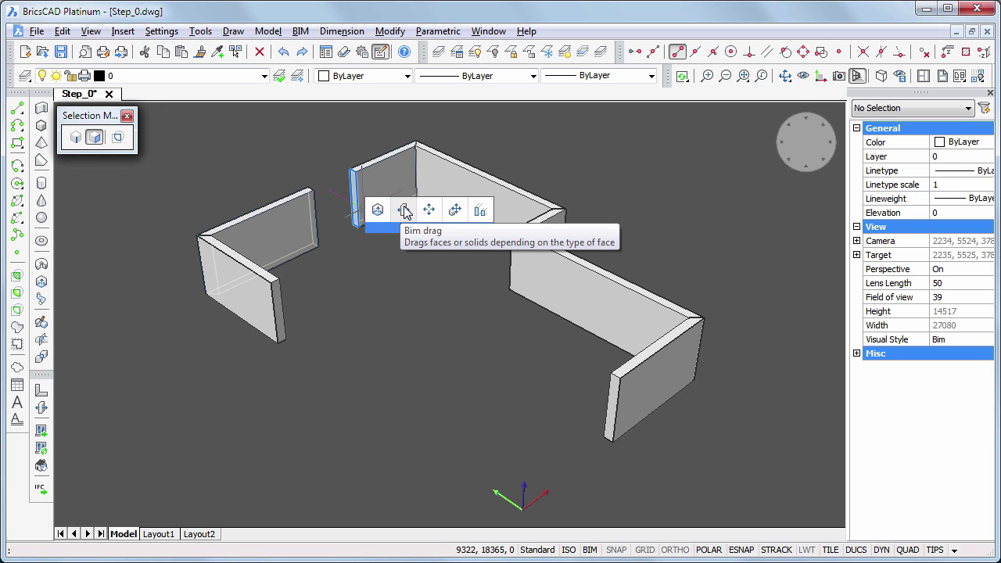
{"action": "left_click", "coordinate": [399, 211]}
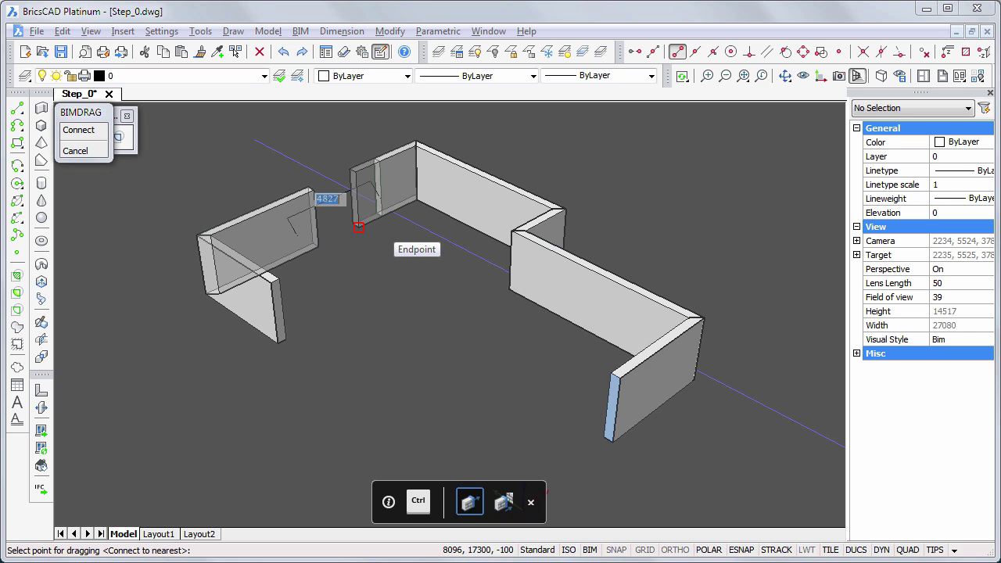
{"action": "type", "text": "4"}
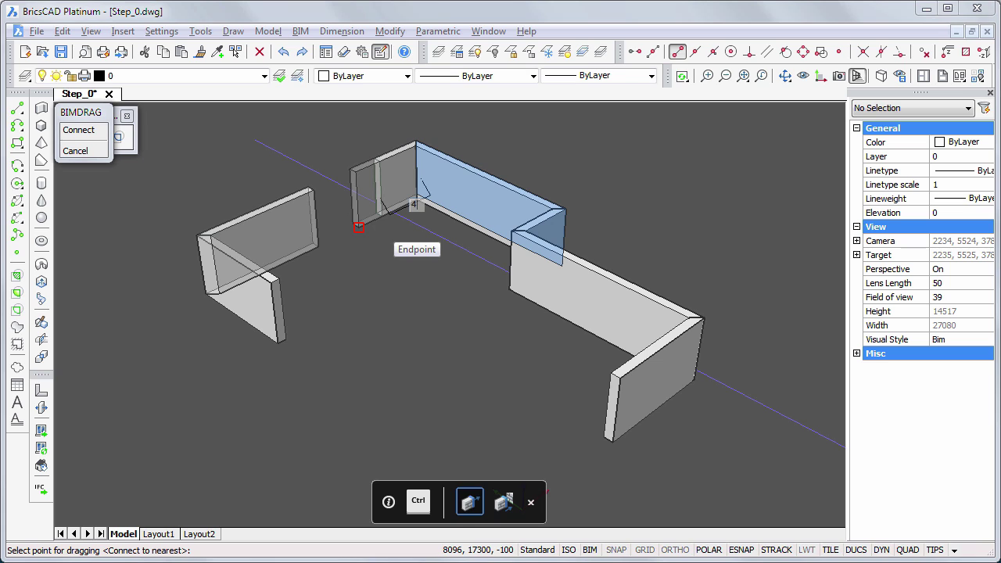
{"action": "key", "text": "Return"}
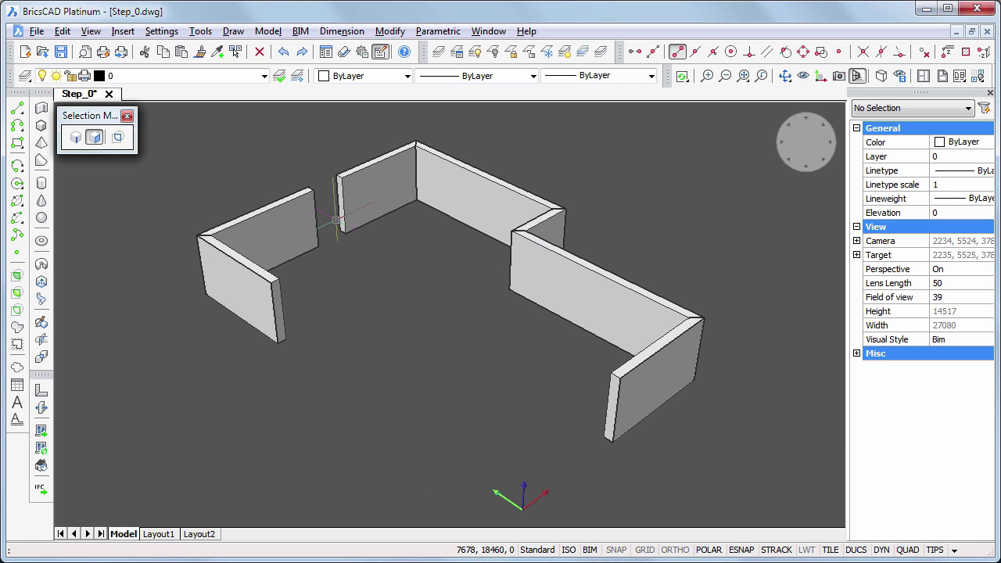
{"action": "mouse_move", "coordinate": [313, 220]}
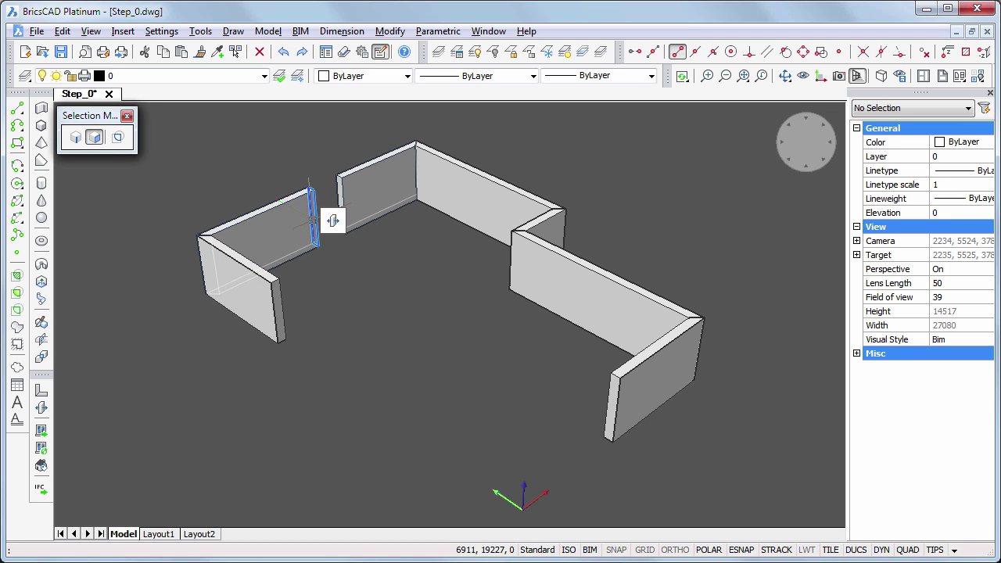
{"action": "left_click", "coordinate": [312, 223]}
{"action": "key", "text": "ctrl"}
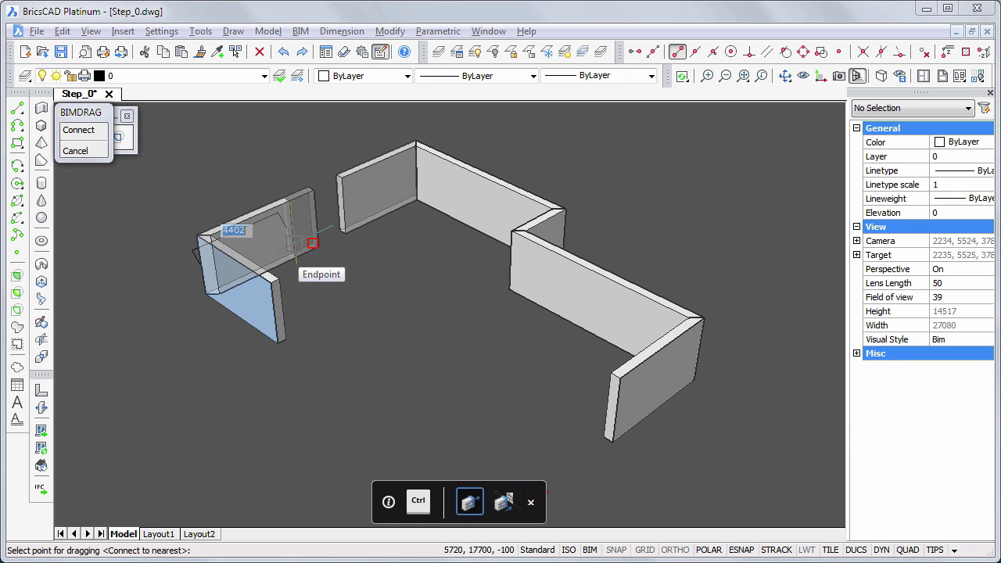
{"action": "type", "text": "4600"}
{"action": "key", "text": "Return"}
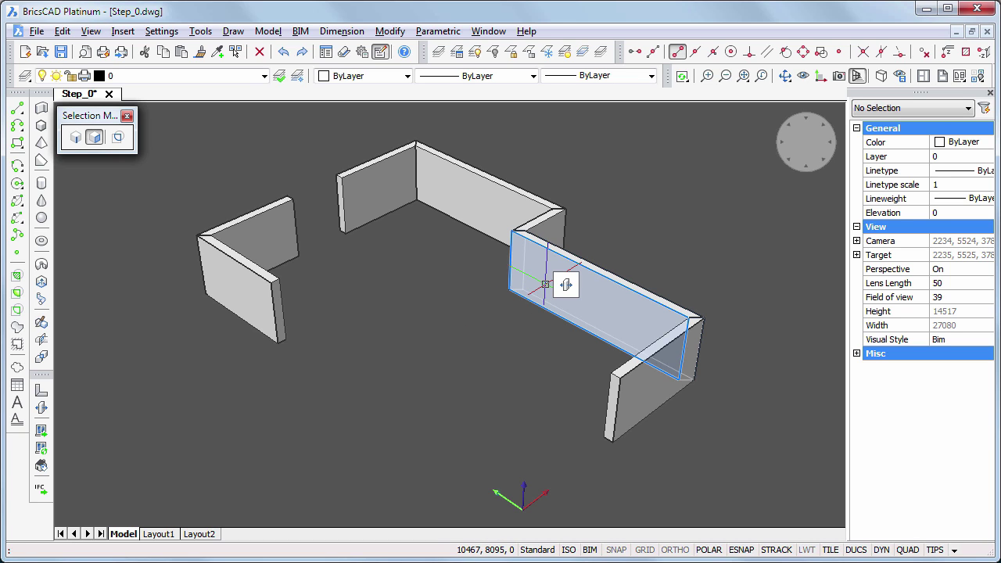
Draw a rectangle on the front-right wall face and extrude it through the wall to cut the opening.
{"action": "left_click", "coordinate": [17, 143]}
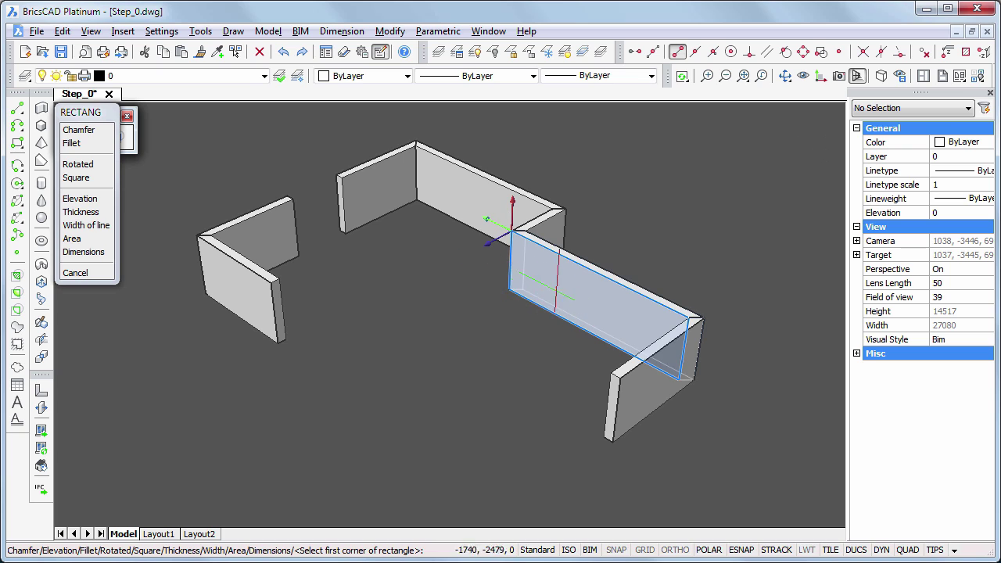
{"action": "left_click", "coordinate": [529, 333]}
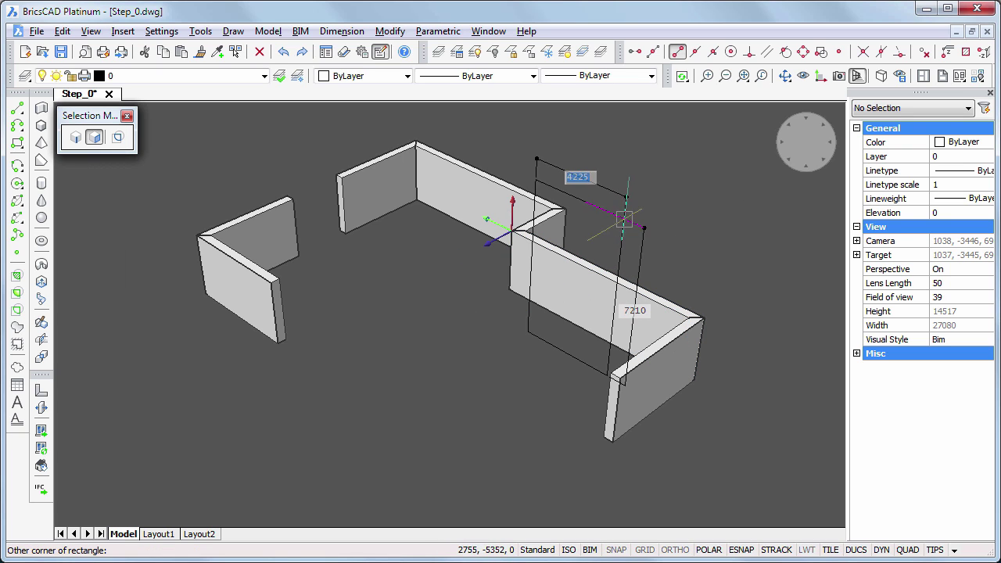
{"action": "left_click", "coordinate": [590, 226]}
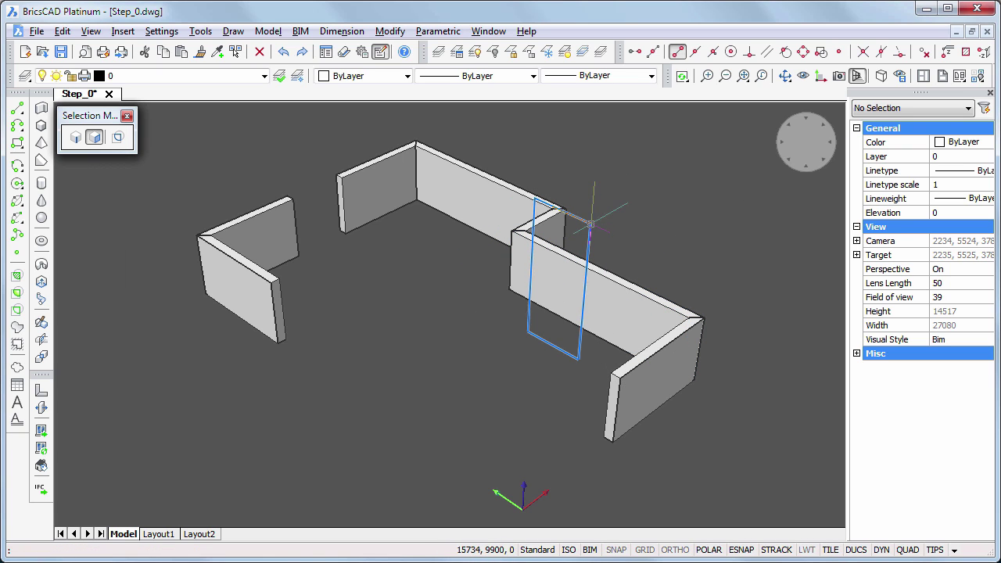
{"action": "left_click", "coordinate": [590, 226]}
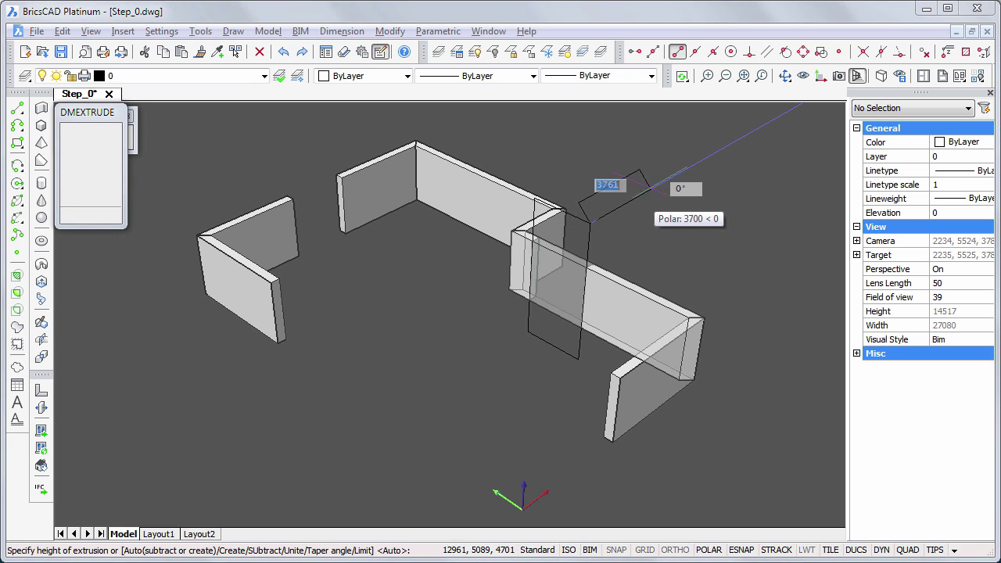
{"action": "left_click", "coordinate": [656, 186]}
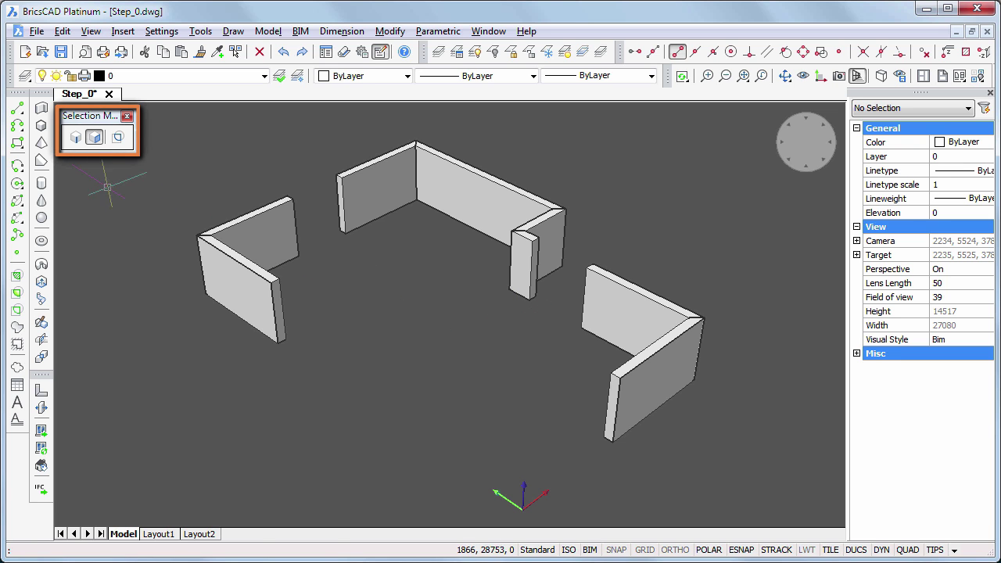
With face selection off, BIMCONNECT the short column to the back wall using the first corner style.
{"action": "left_click", "coordinate": [94, 140]}
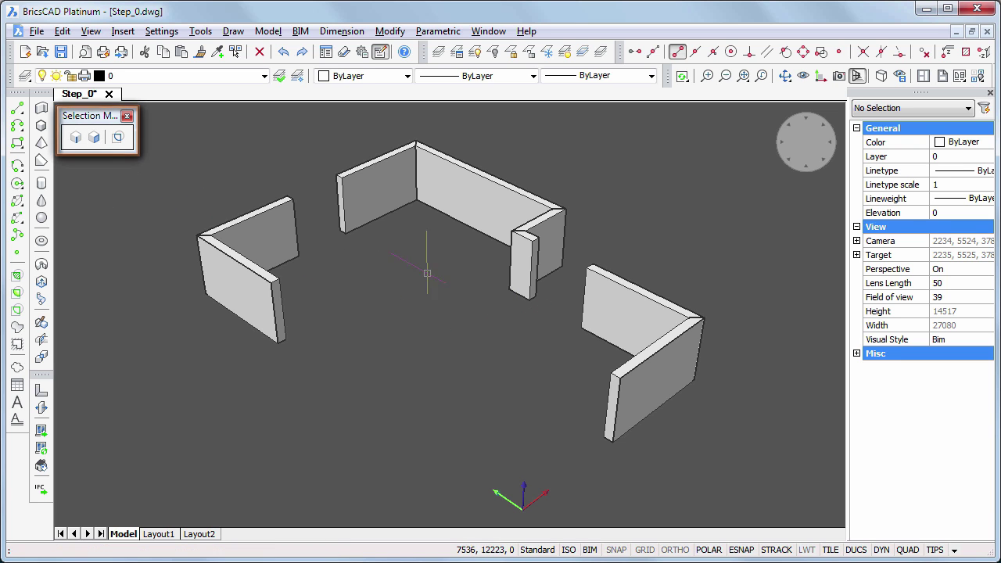
{"action": "left_click", "coordinate": [520, 254]}
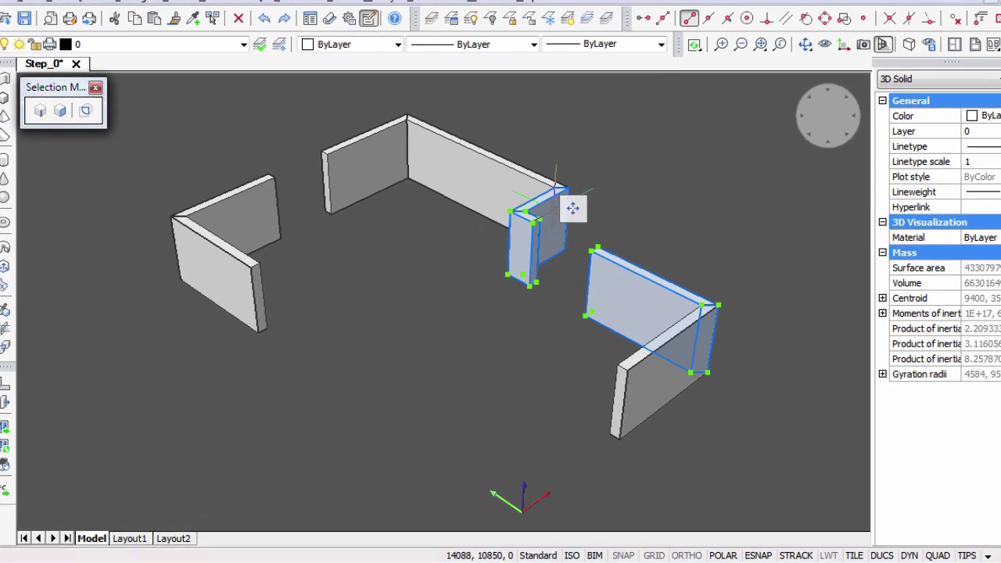
{"action": "mouse_move", "coordinate": [574, 207]}
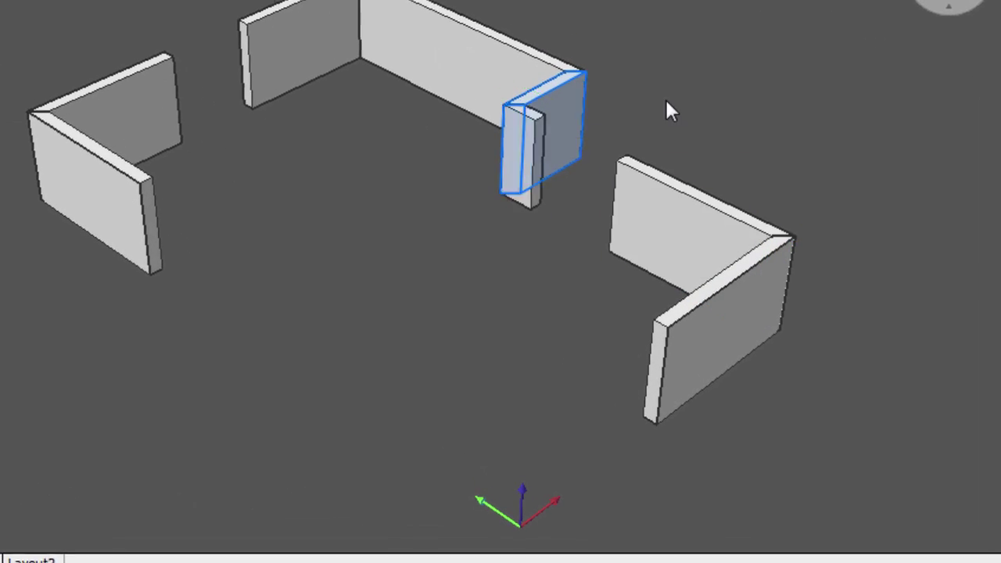
{"action": "key", "text": "o"}
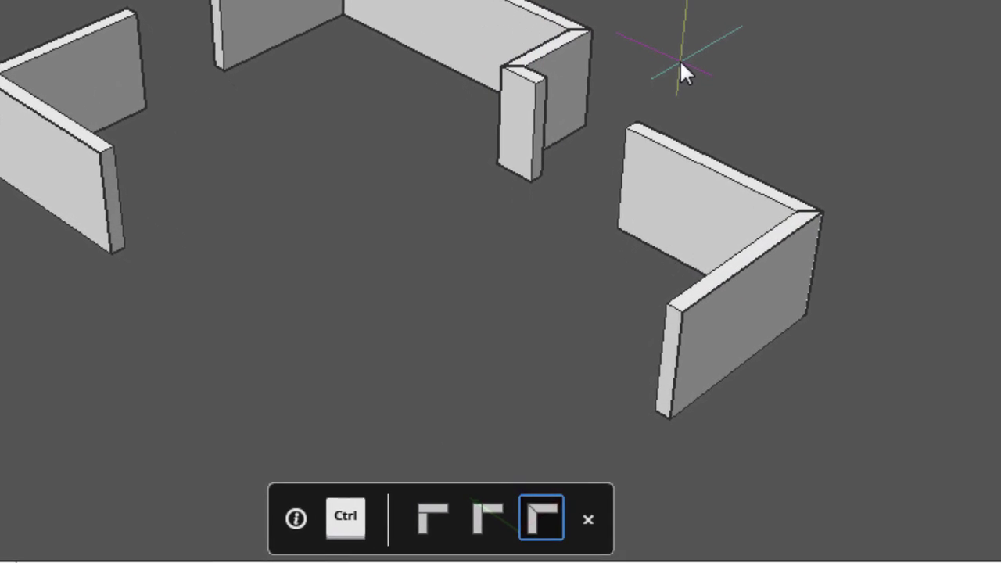
{"action": "key", "text": "ctrl"}
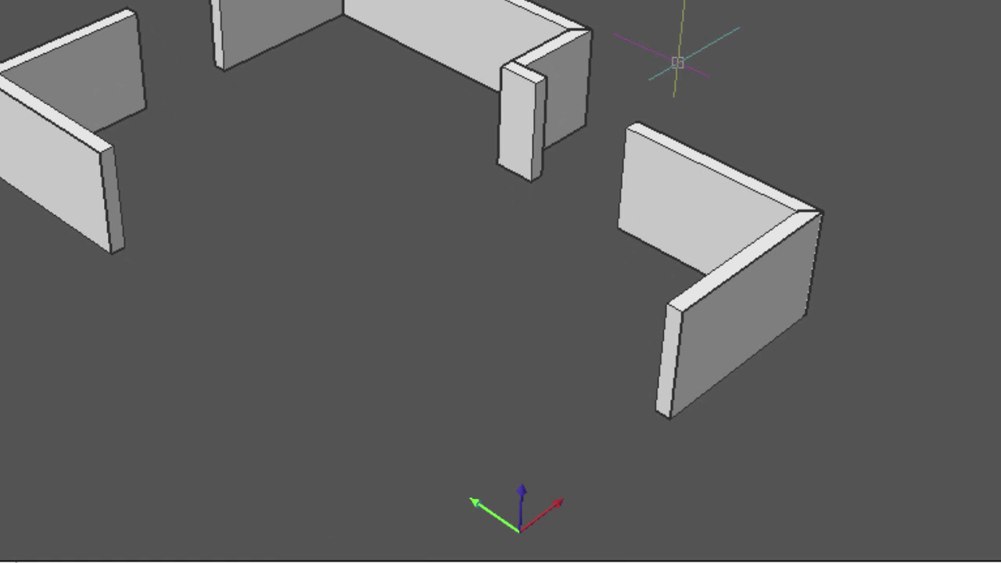
{"action": "left_click", "coordinate": [560, 6]}
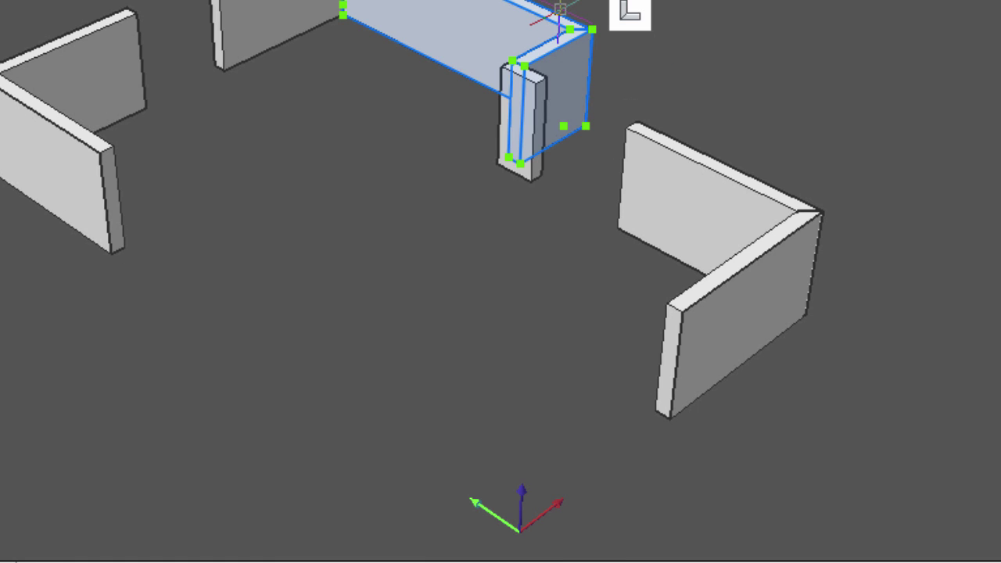
{"action": "left_click", "coordinate": [560, 9]}
{"action": "key", "text": "ctrl"}
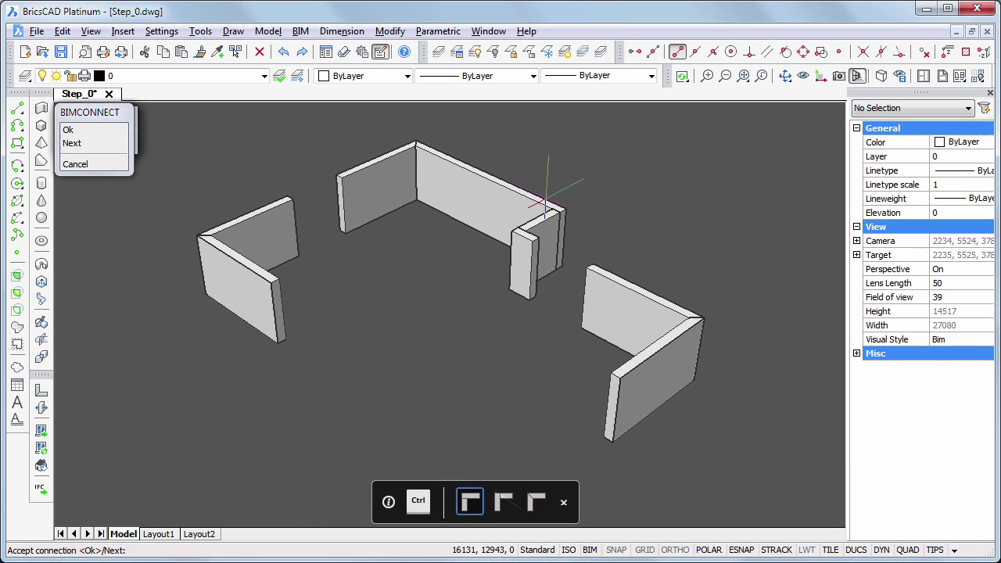
{"action": "key", "text": "Return"}
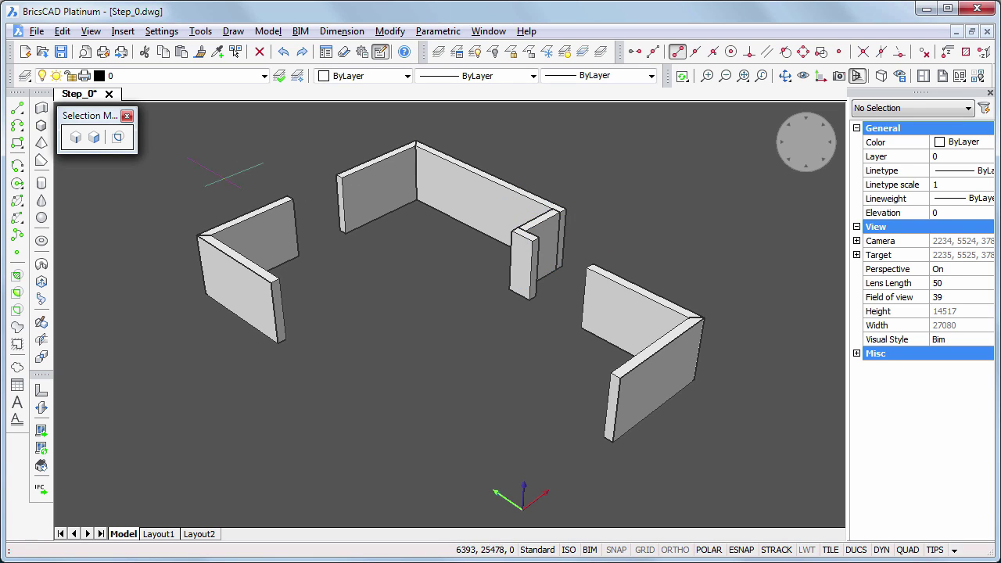
With face selection on, move the column's face by 75.
{"action": "left_click", "coordinate": [94, 139]}
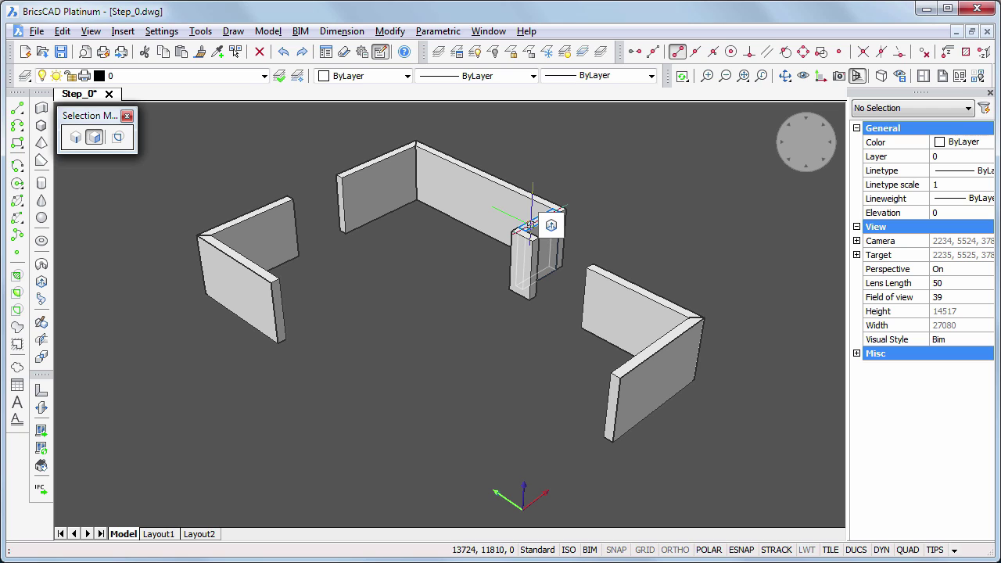
{"action": "mouse_move", "coordinate": [550, 226]}
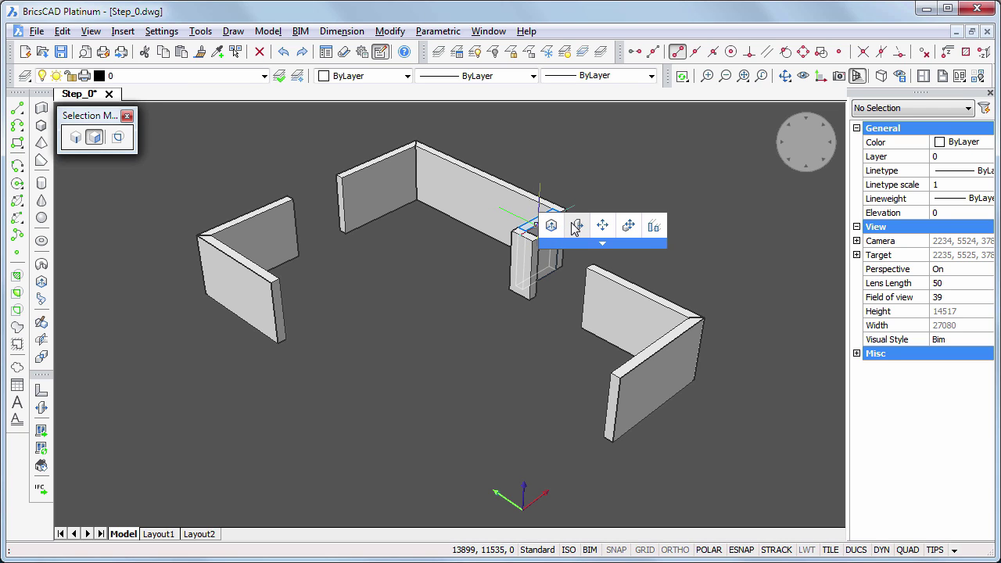
{"action": "left_click", "coordinate": [576, 225]}
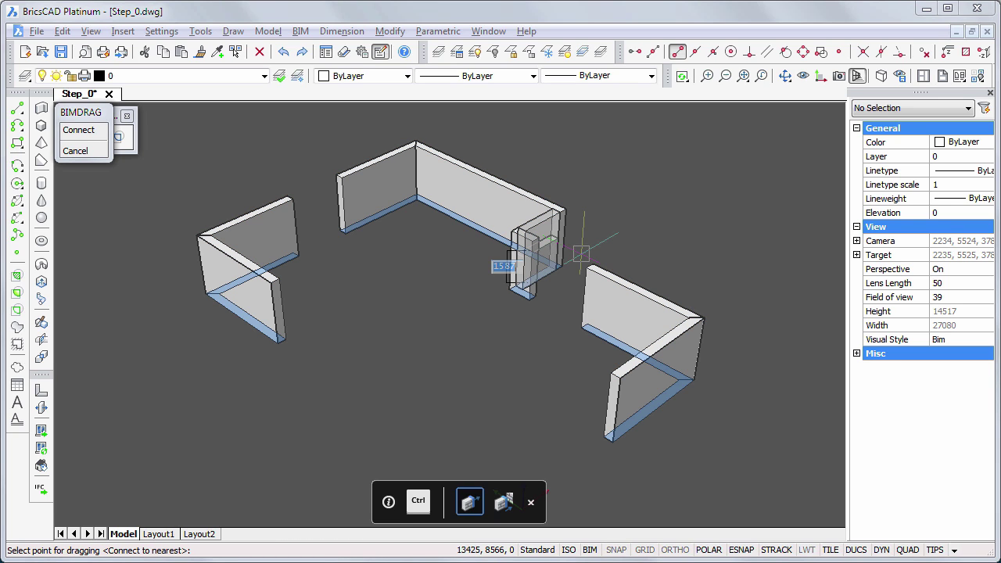
{"action": "type", "text": "75"}
{"action": "key", "text": "Return"}
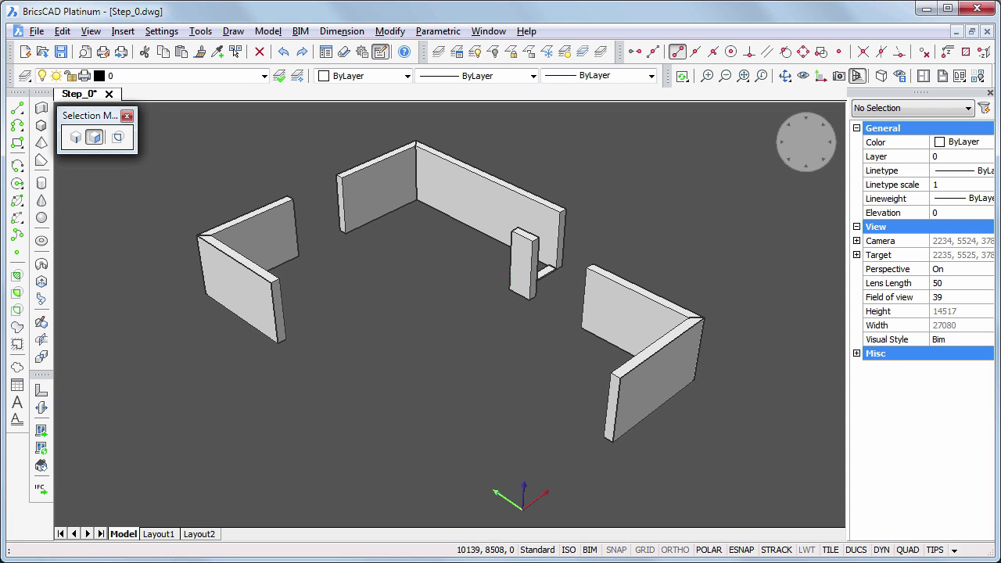
Snap the column's side face to the wall endpoint to thin it, then reposition the pillar.
{"action": "mouse_move", "coordinate": [533, 277]}
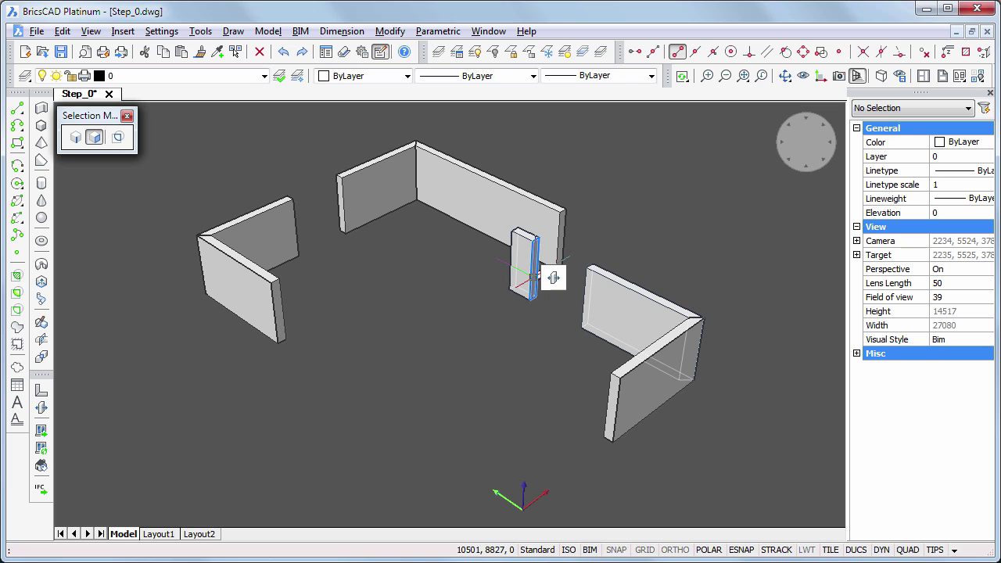
{"action": "left_click", "coordinate": [553, 278]}
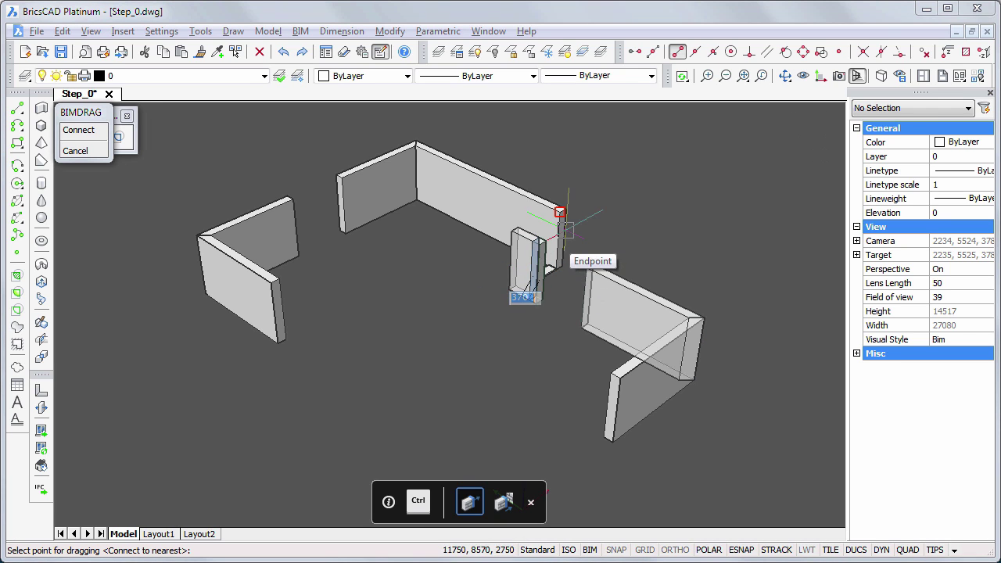
{"action": "left_click", "coordinate": [561, 266]}
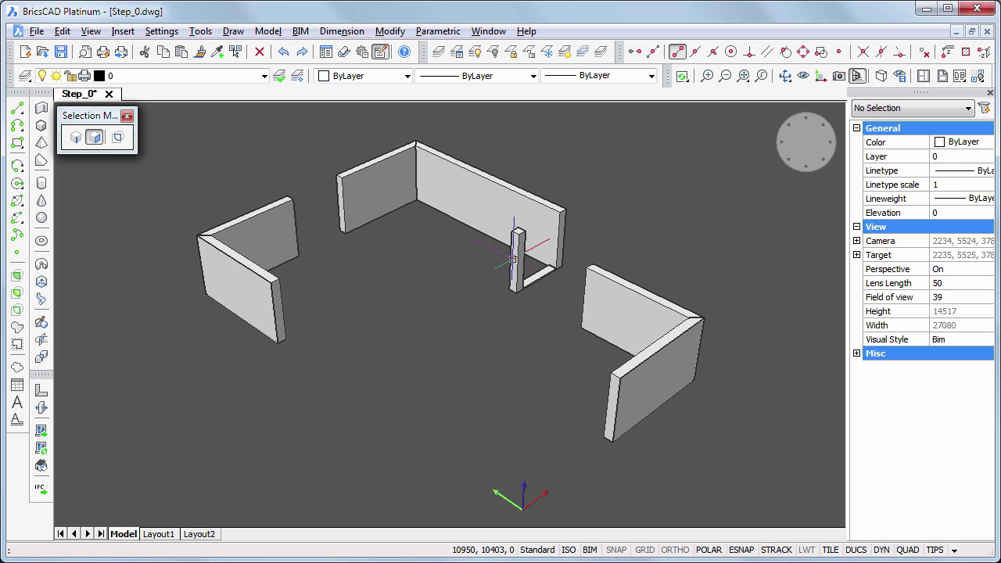
{"action": "mouse_move", "coordinate": [514, 258]}
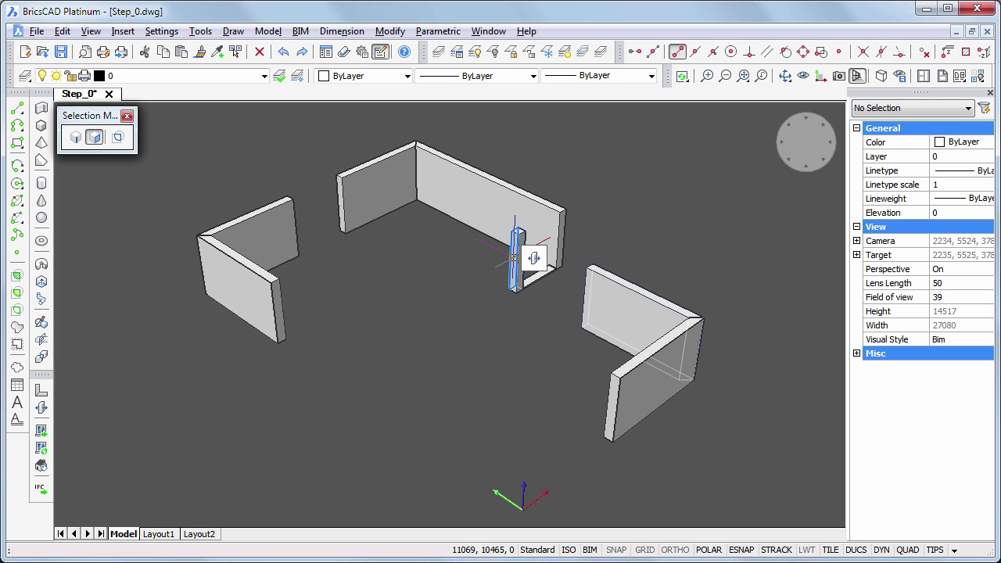
{"action": "left_click", "coordinate": [535, 258]}
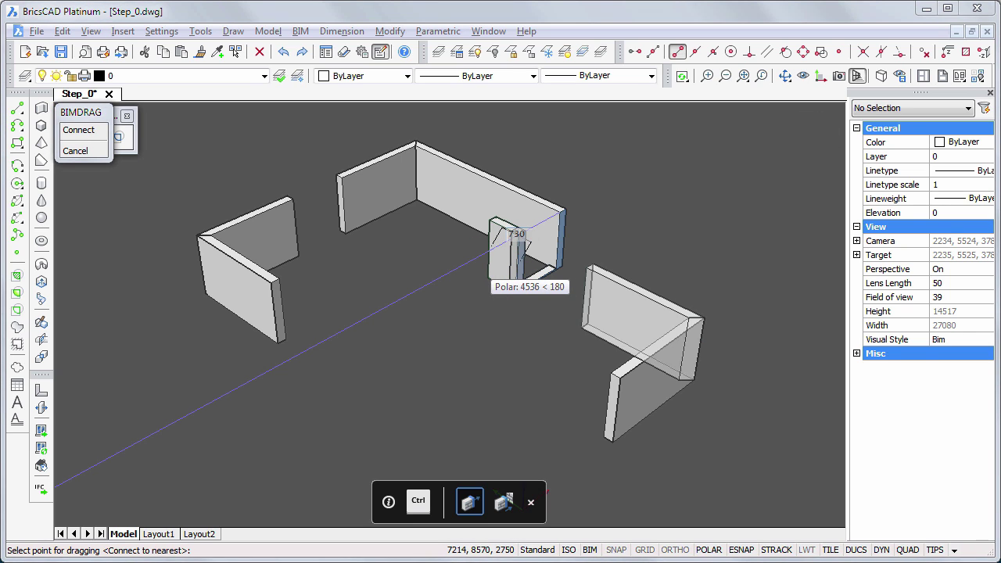
{"action": "left_click", "coordinate": [509, 238]}
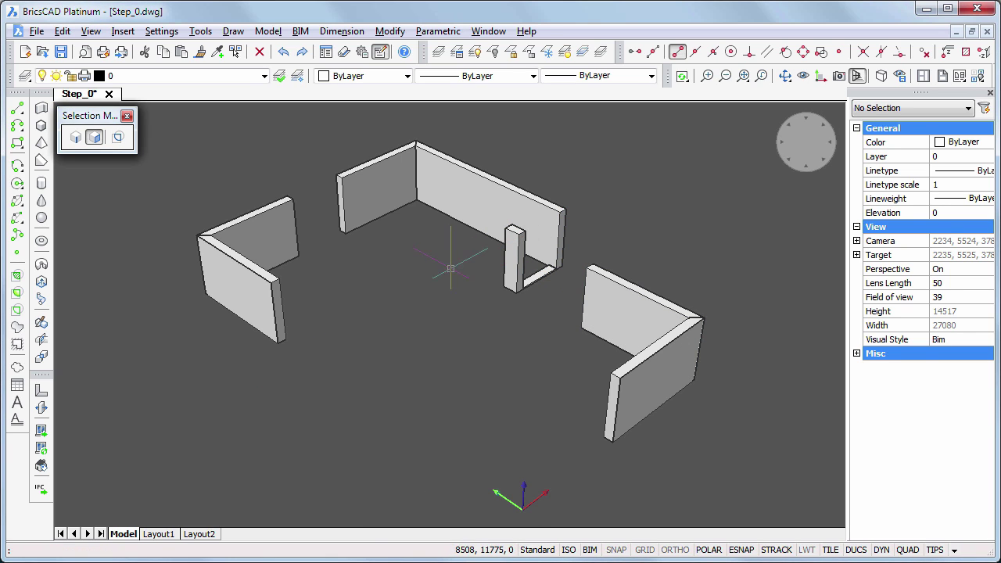
Drag the right wall's end face so the opening beside the pillar measures 3300.
{"action": "mouse_move", "coordinate": [583, 304]}
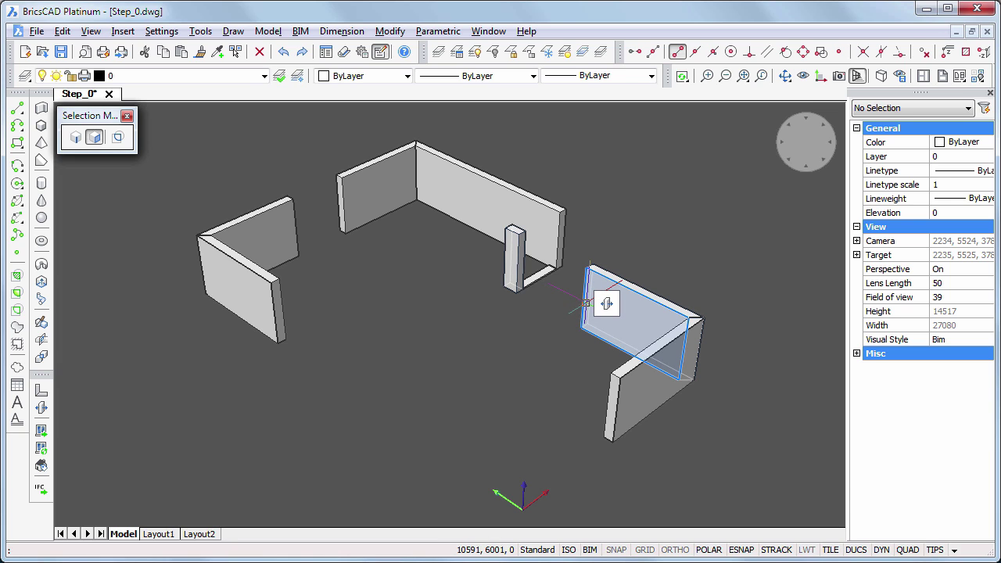
{"action": "left_click", "coordinate": [607, 305]}
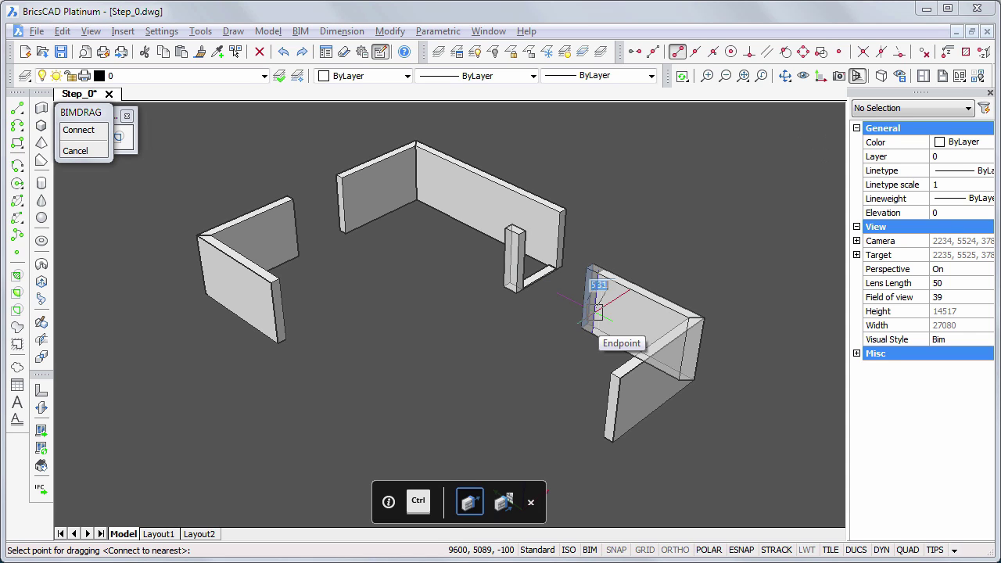
{"action": "type", "text": "3300"}
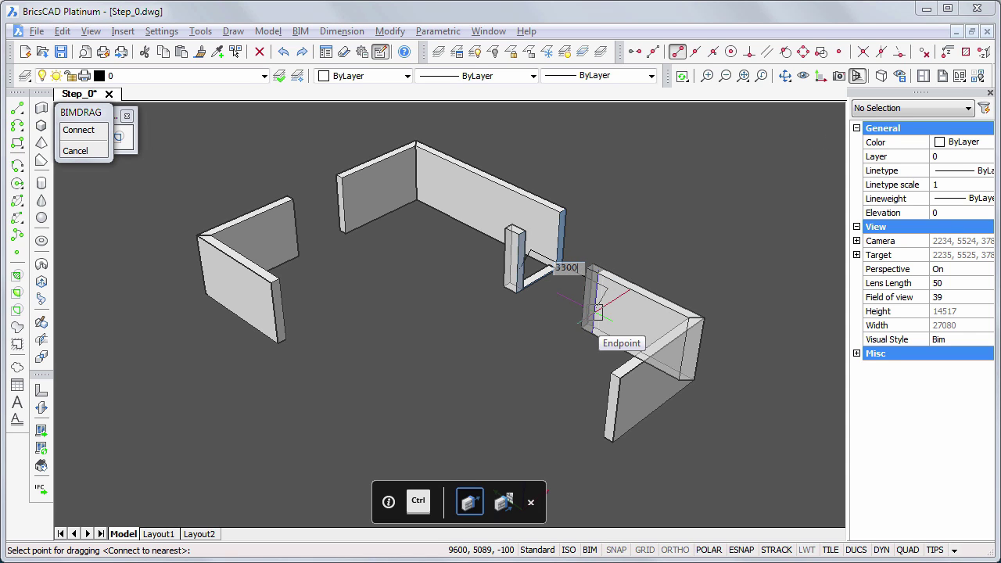
{"action": "key", "text": "Return"}
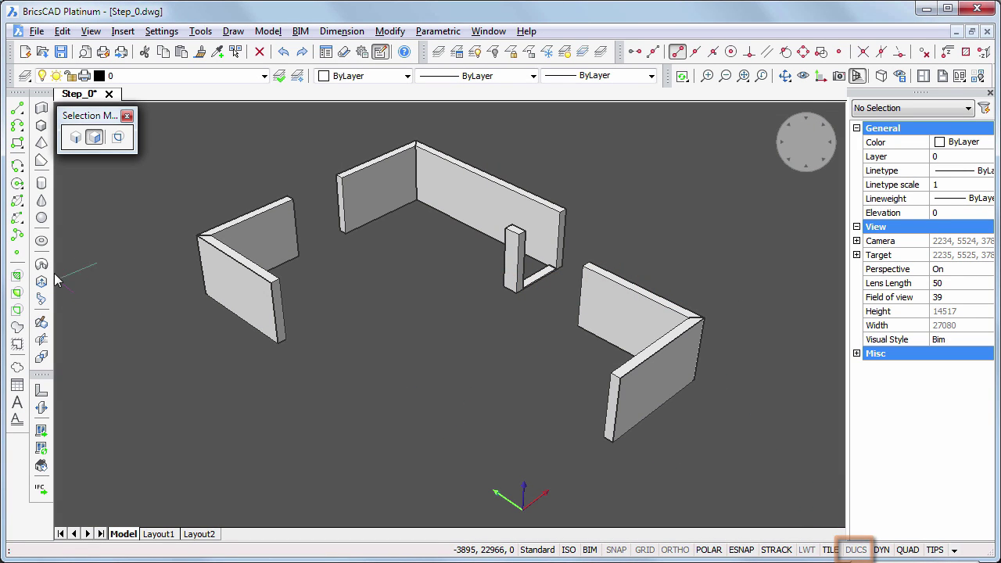
Draw a flipped polysolid sill, 100 high and 75 thick, from the right wall end via the front corner to the left wall end.
{"action": "left_click", "coordinate": [41, 108]}
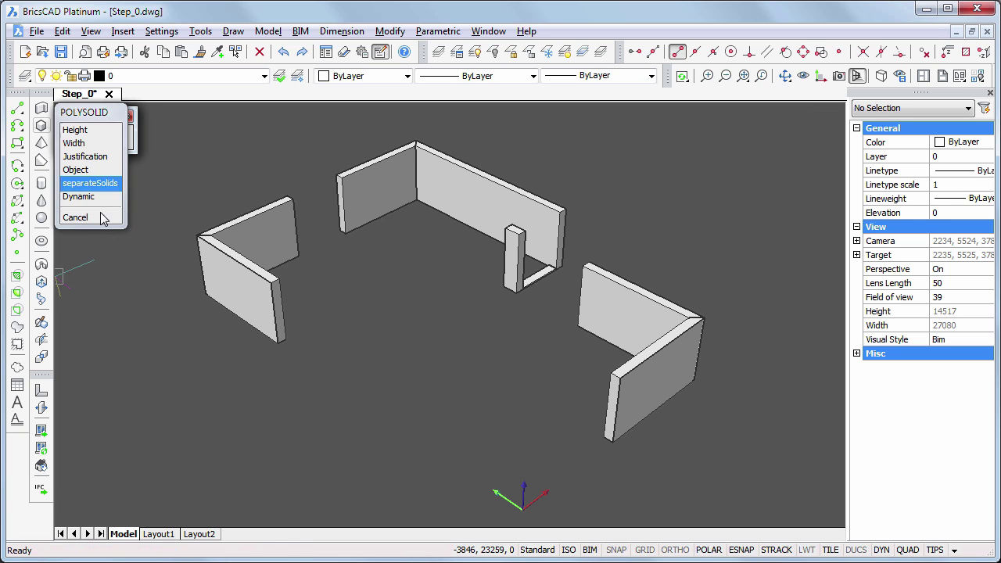
{"action": "left_click", "coordinate": [614, 443]}
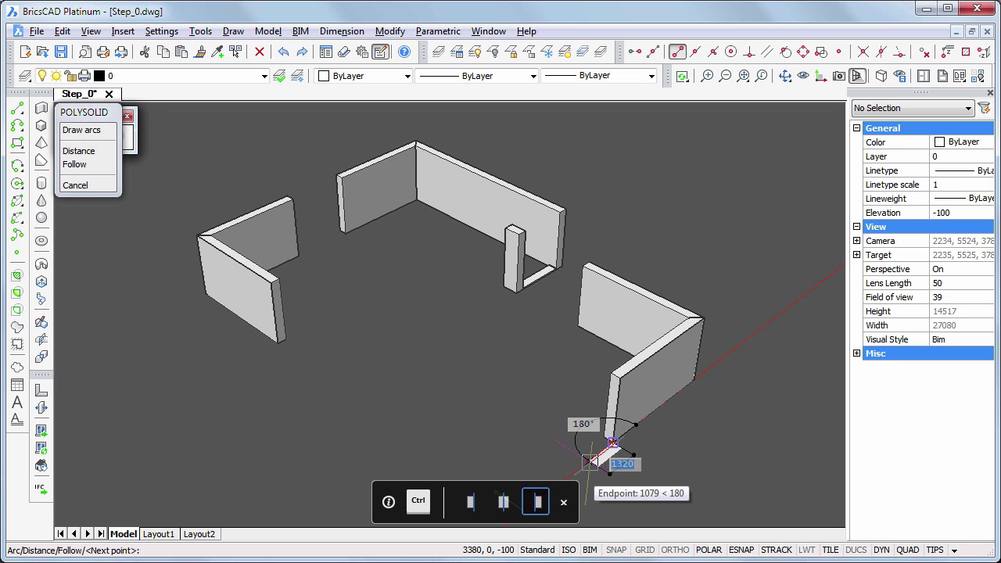
{"action": "left_click", "coordinate": [275, 345]}
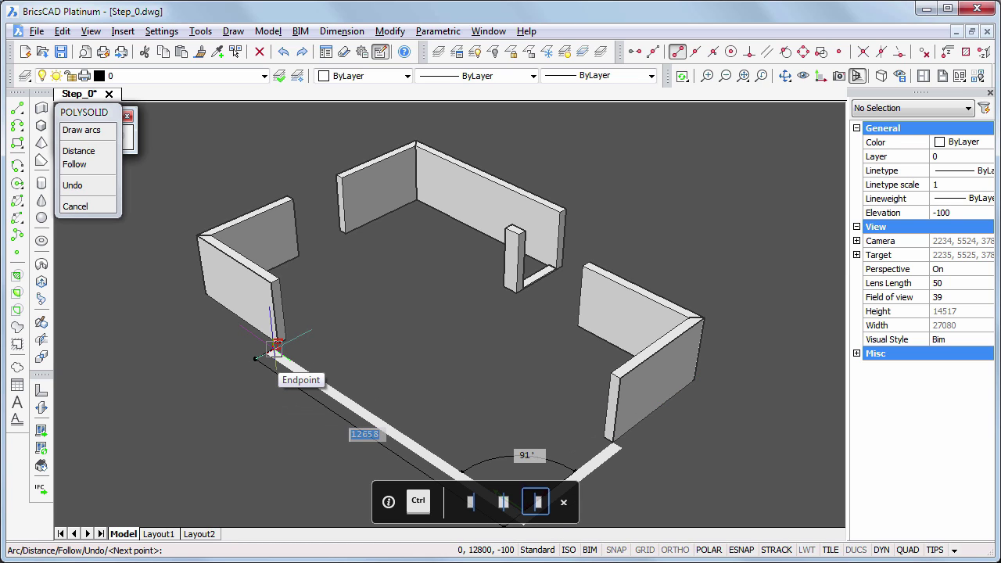
{"action": "left_click", "coordinate": [277, 345]}
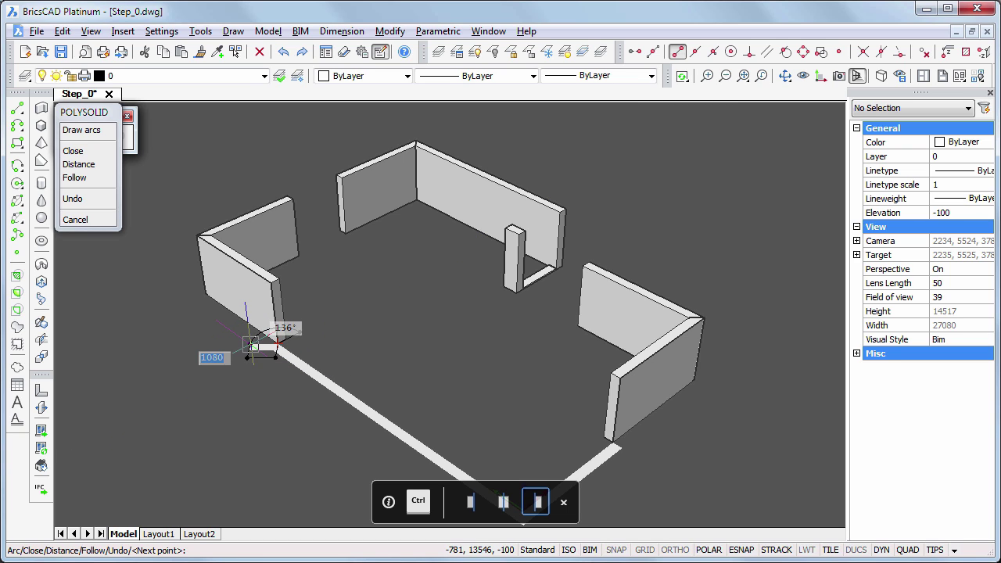
{"action": "key", "text": "Return"}
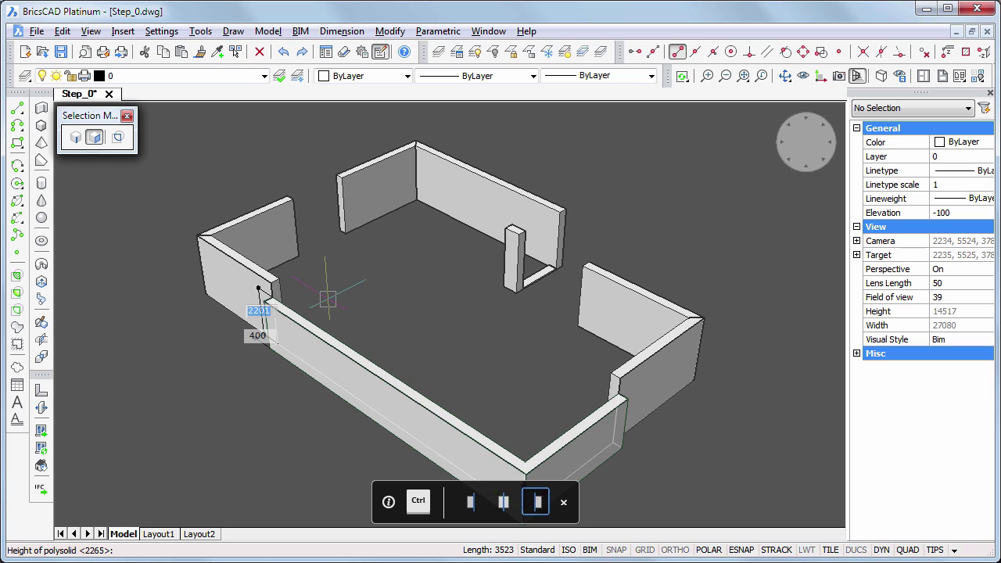
{"action": "key", "text": "ctrl"}
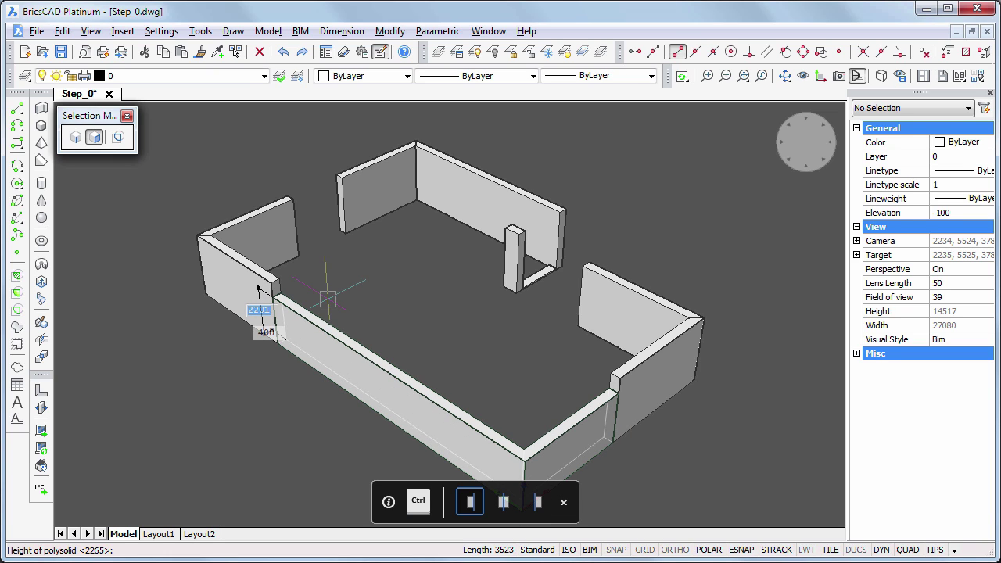
{"action": "type", "text": "100"}
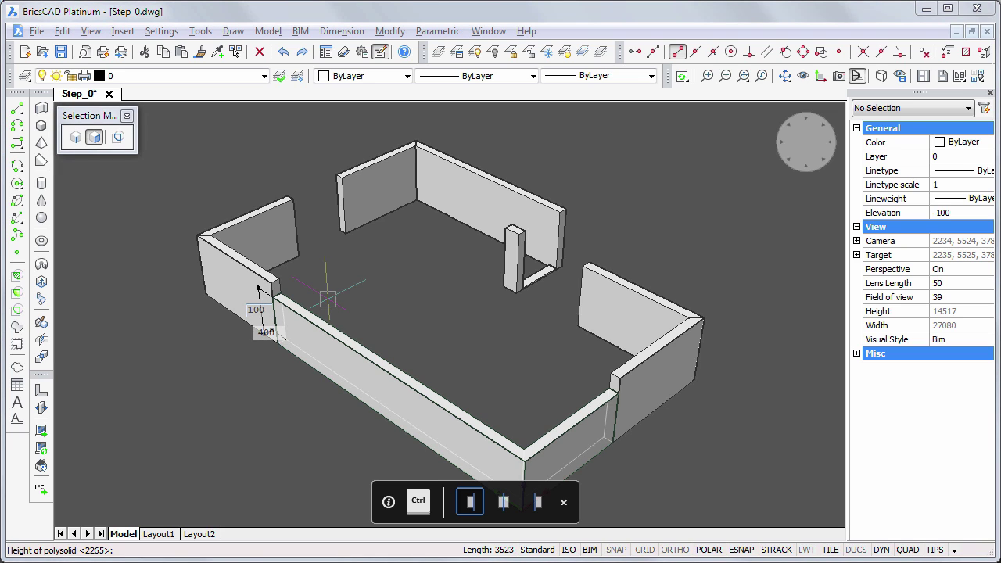
{"action": "key", "text": "Tab"}
{"action": "type", "text": "7"}
{"action": "key", "text": "Tab"}
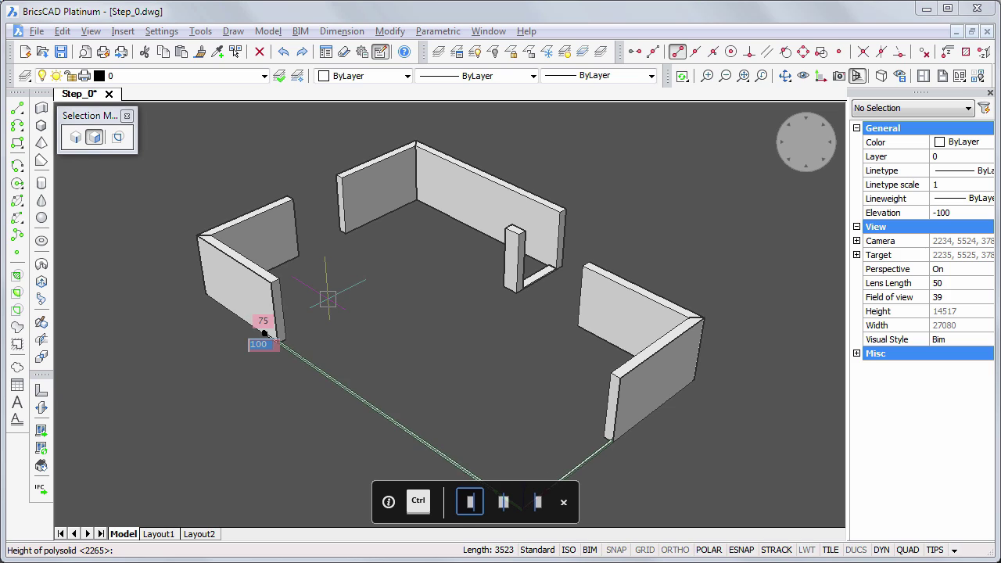
{"action": "key", "text": "Escape"}
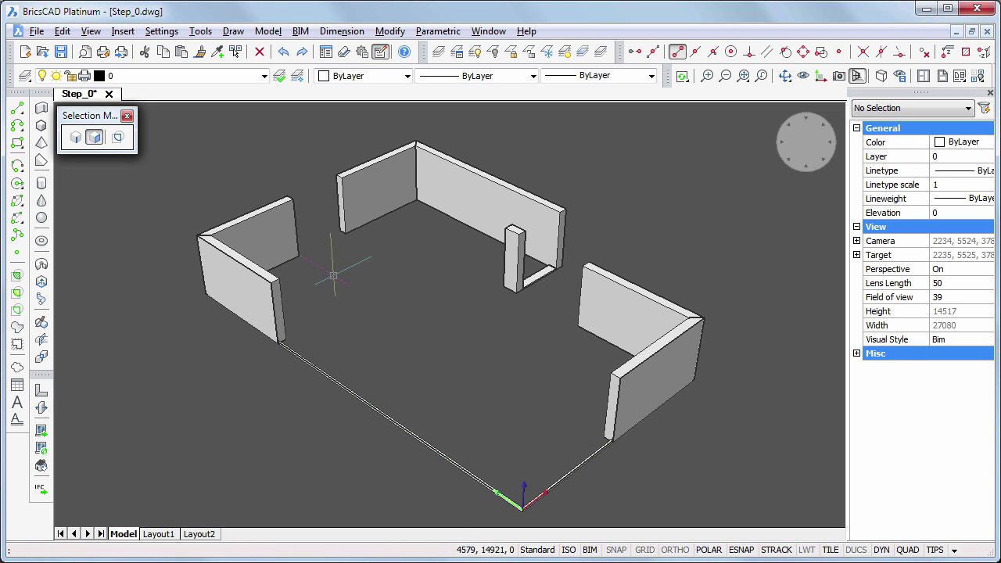
Draw a right-justified 100-high polysolid sill from the left wall end to the back wall end.
{"action": "scroll", "coordinate": [330, 270], "scroll_direction": "up", "scroll_amount": 5}
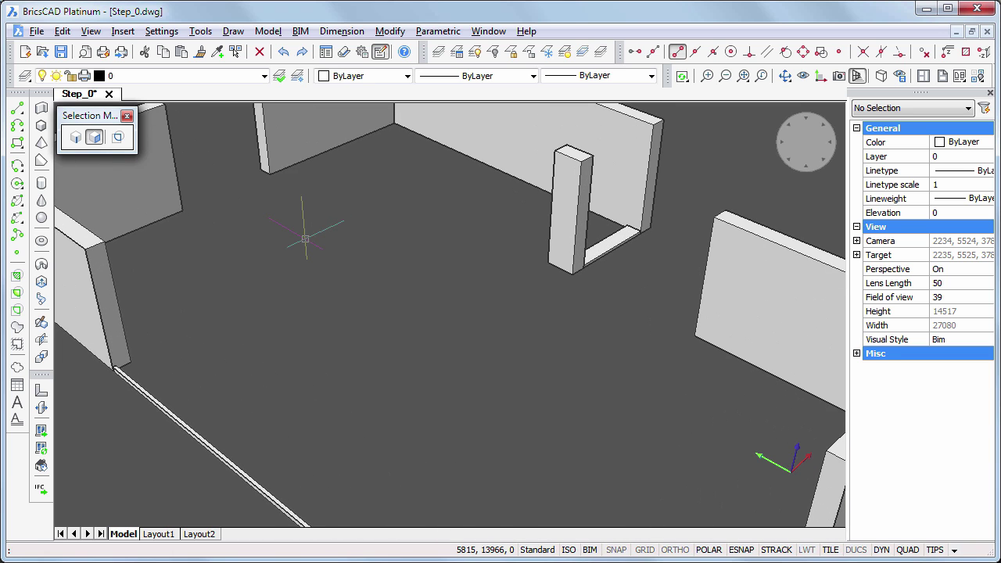
{"action": "scroll", "coordinate": [306, 239], "scroll_direction": "down", "scroll_amount": 5}
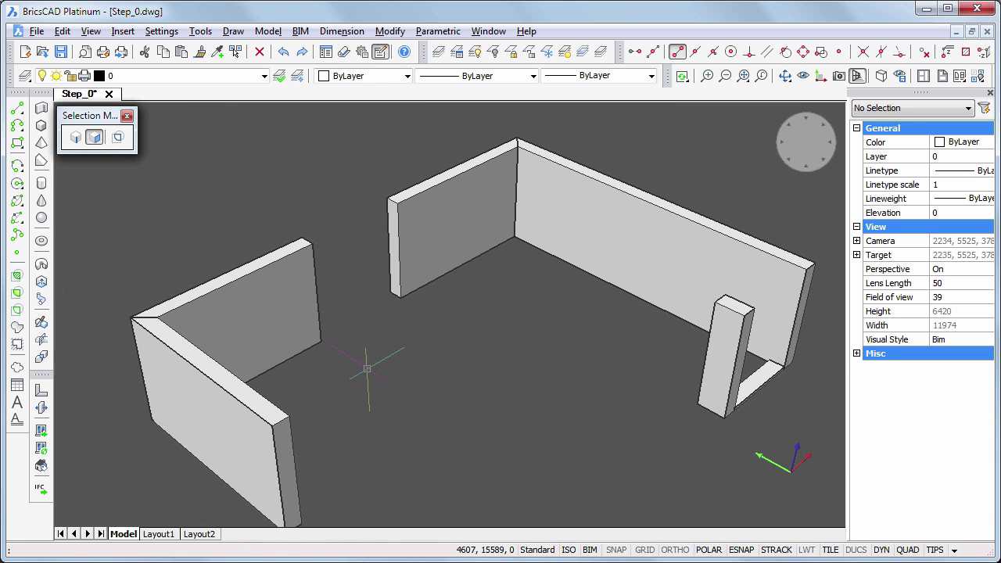
{"action": "key", "text": "Return"}
{"action": "left_click", "coordinate": [324, 343]}
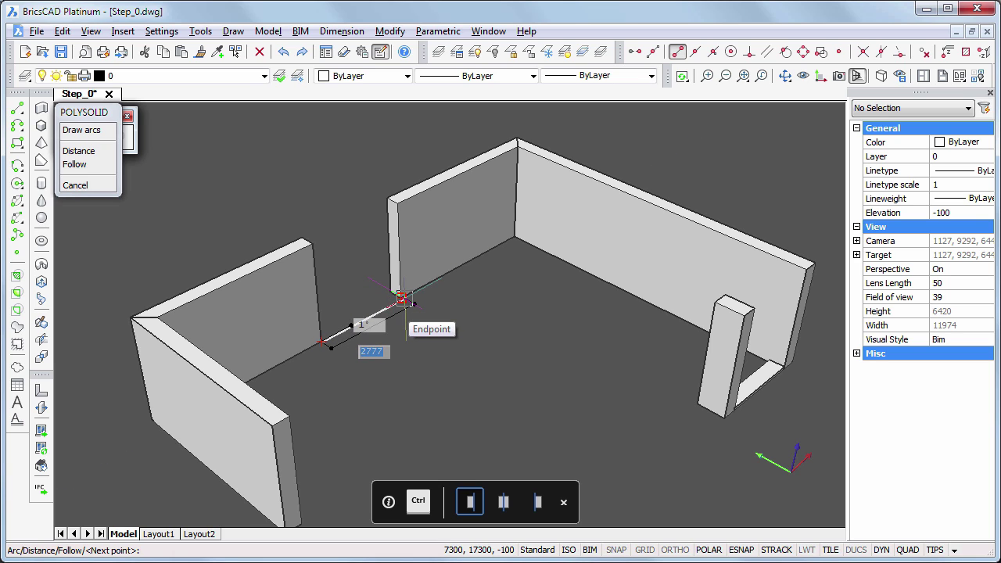
{"action": "left_click", "coordinate": [400, 298]}
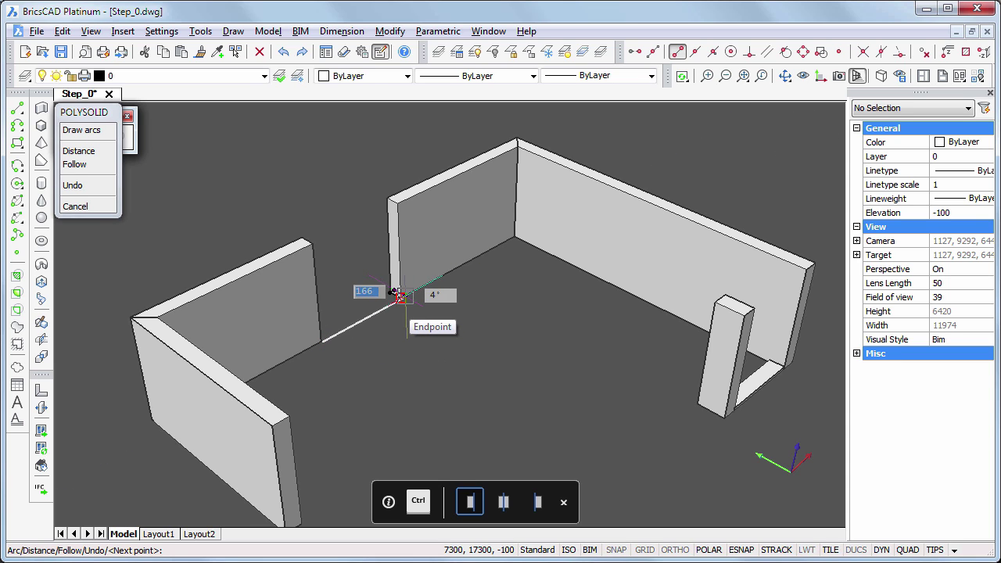
{"action": "key", "text": "Return"}
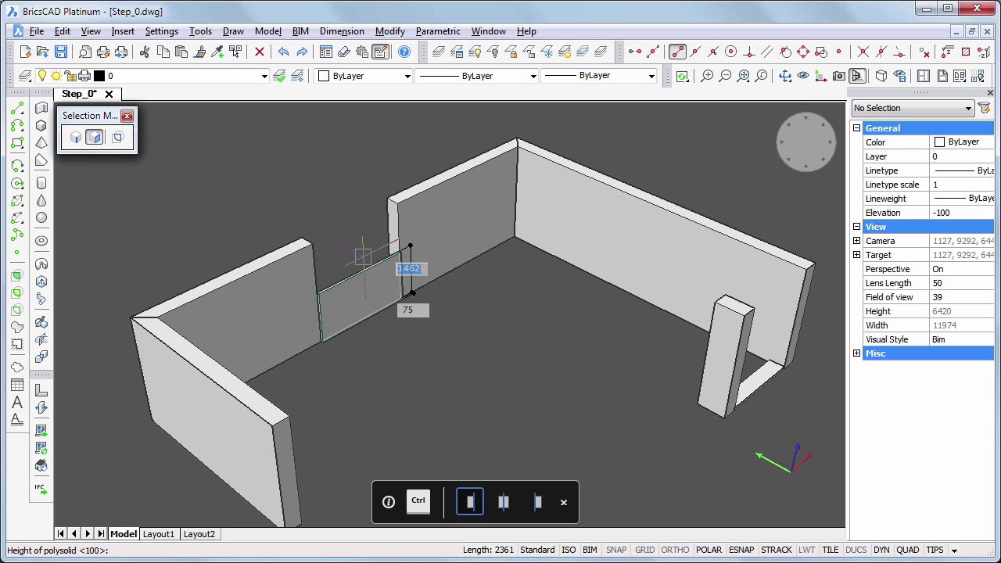
{"action": "key", "text": "ctrl"}
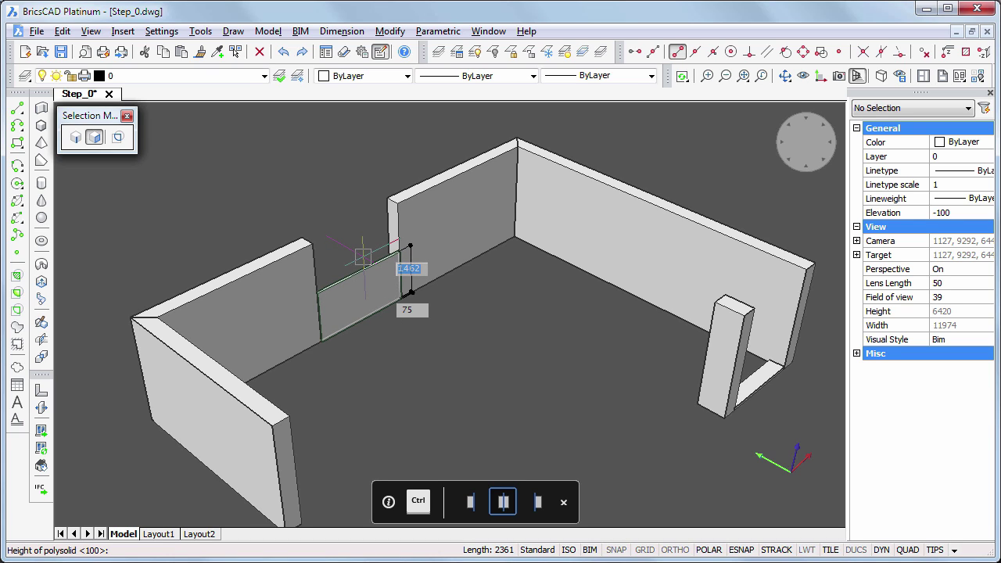
{"action": "key", "text": "ctrl"}
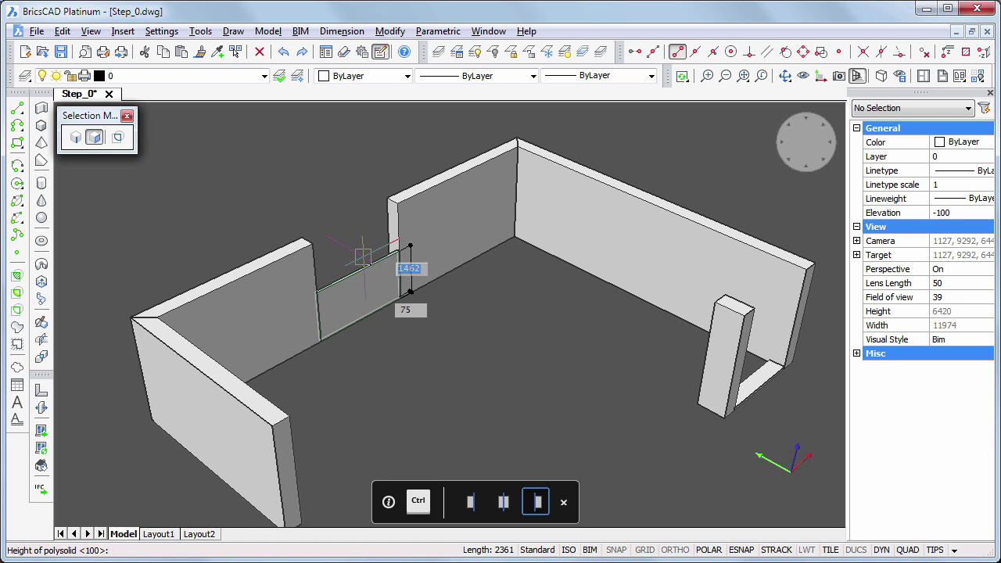
{"action": "type", "text": "1"}
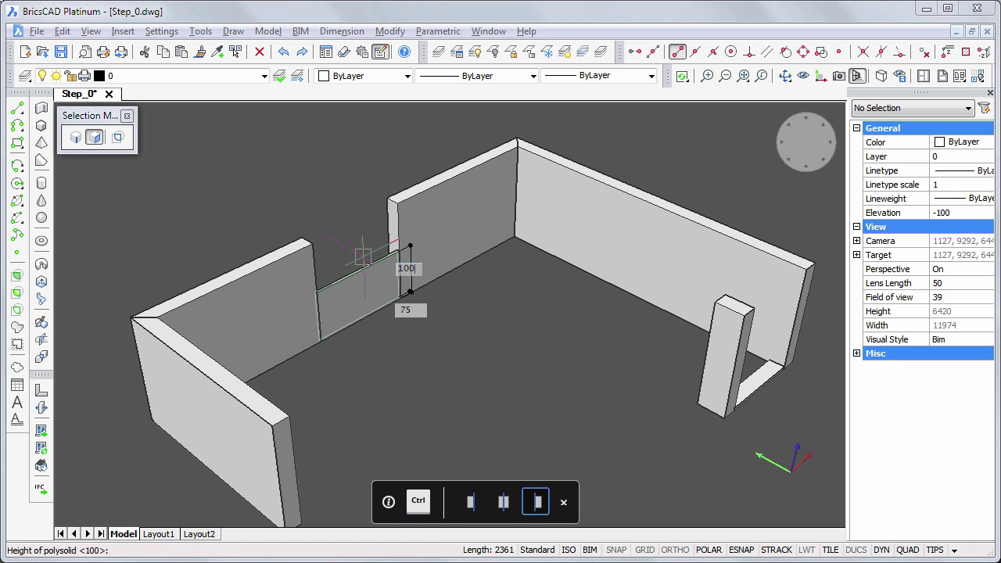
{"action": "type", "text": "00"}
{"action": "key", "text": "Return"}
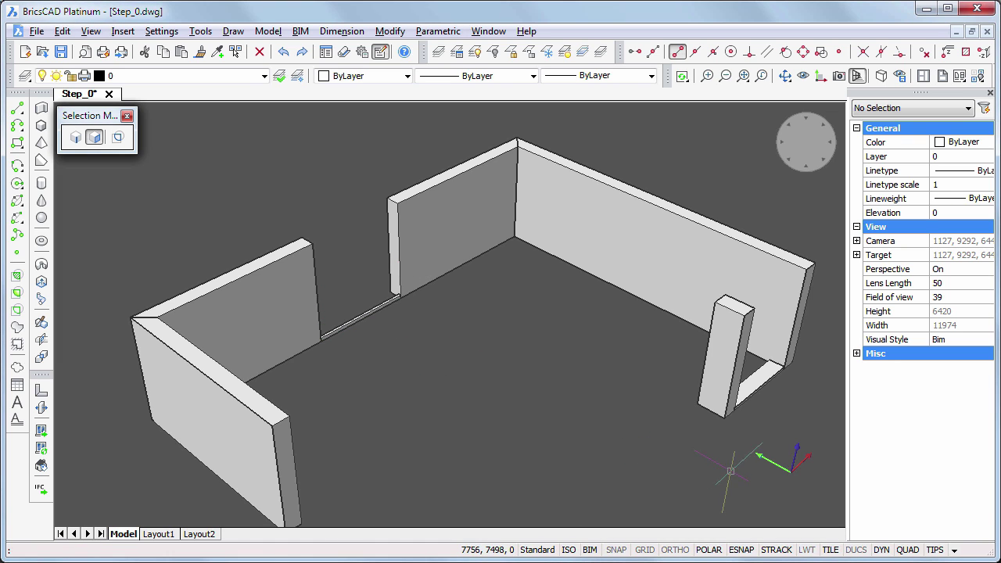
Draw a flipped 100-high polysolid sill from the corner by the pillar to the nearby wall's endpoint.
{"action": "scroll", "coordinate": [699, 454], "scroll_direction": "up", "scroll_amount": 2}
{"action": "middle_click_drag", "start_coordinate": [699, 454], "coordinate": [527, 382]}
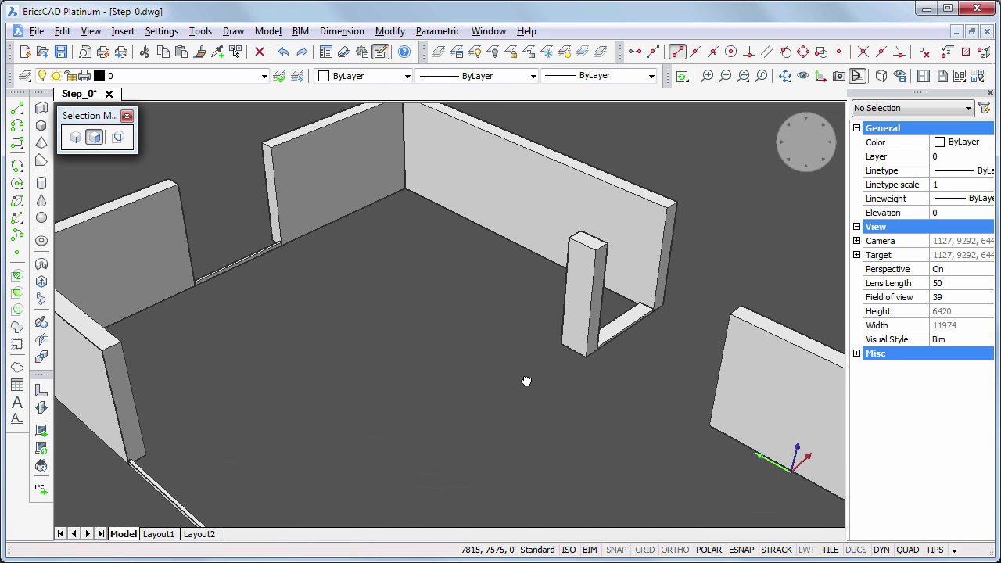
{"action": "middle_click_drag", "start_coordinate": [649, 365], "coordinate": [425, 289], "text": "shift"}
{"action": "type", "text": "polysolid"}
{"action": "key", "text": "Return"}
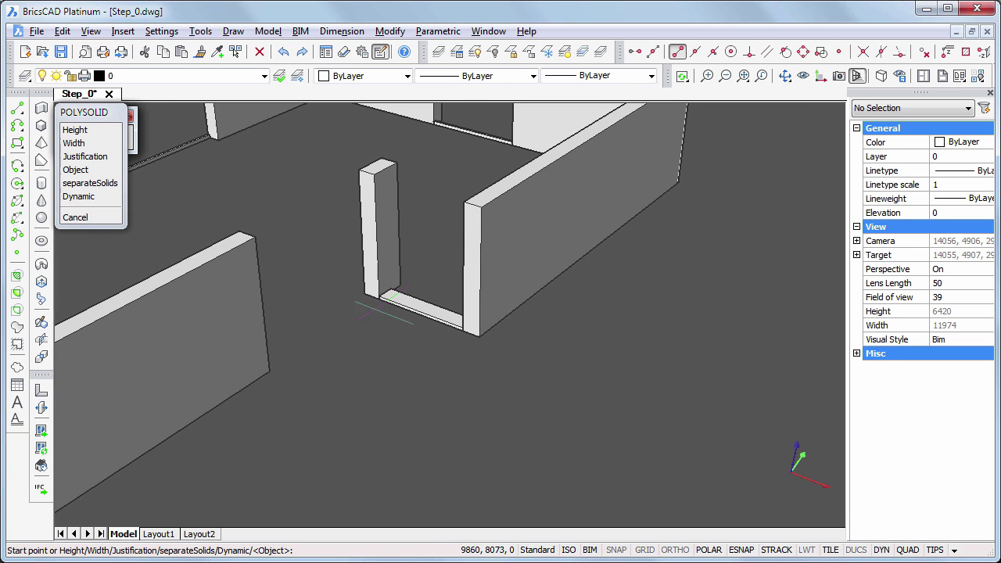
{"action": "left_click", "coordinate": [379, 299]}
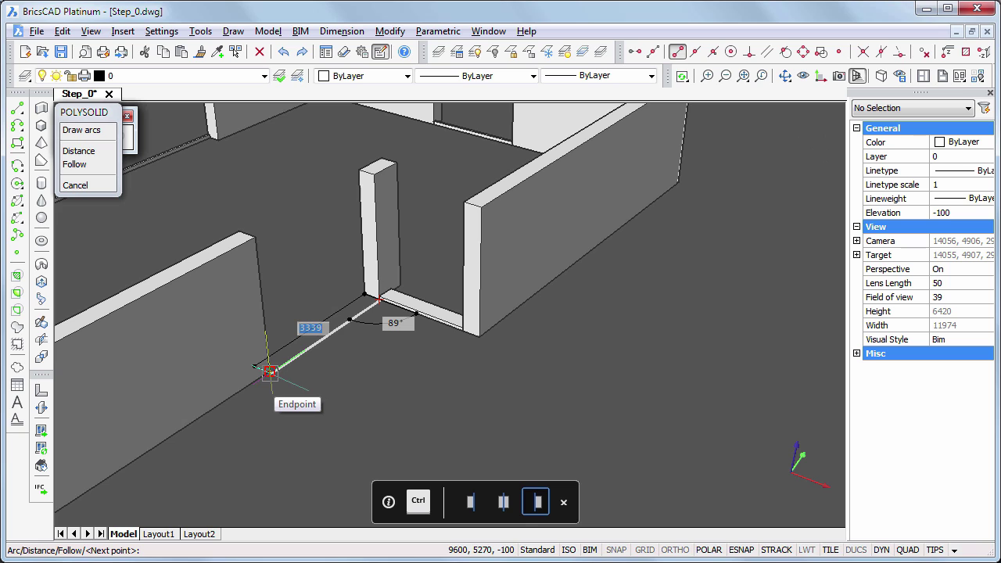
{"action": "left_click", "coordinate": [269, 372]}
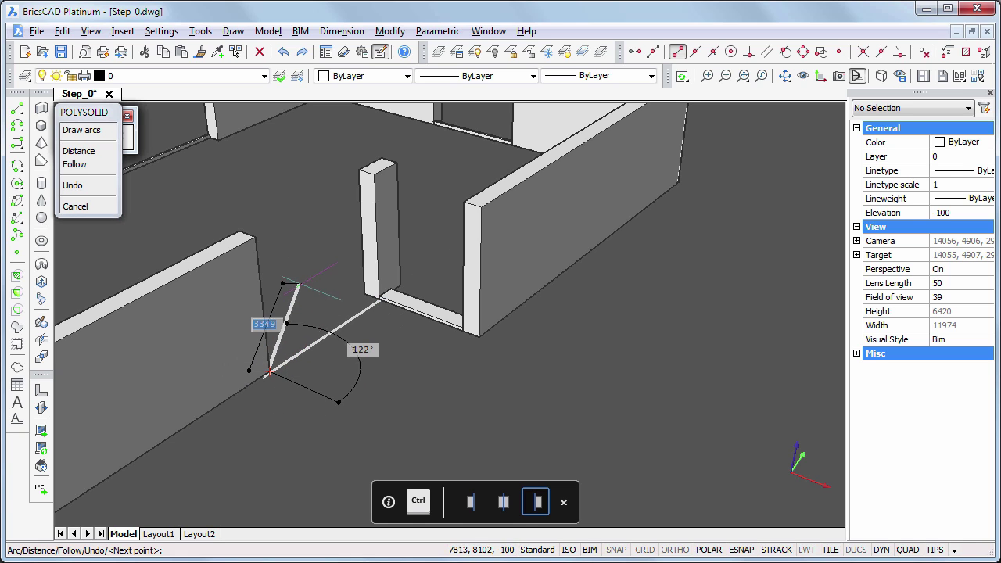
{"action": "key", "text": "Escape"}
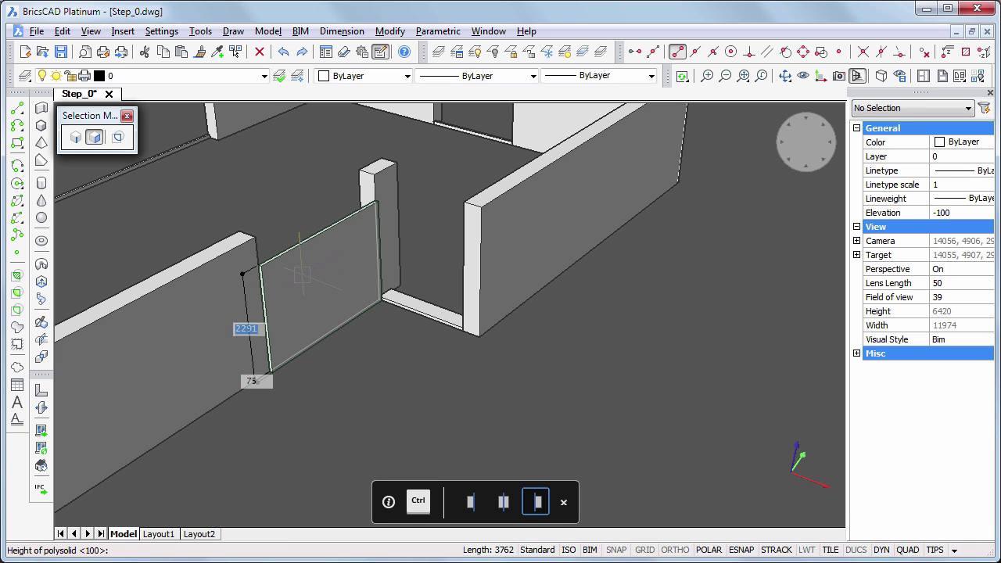
{"action": "key", "text": "ctrl"}
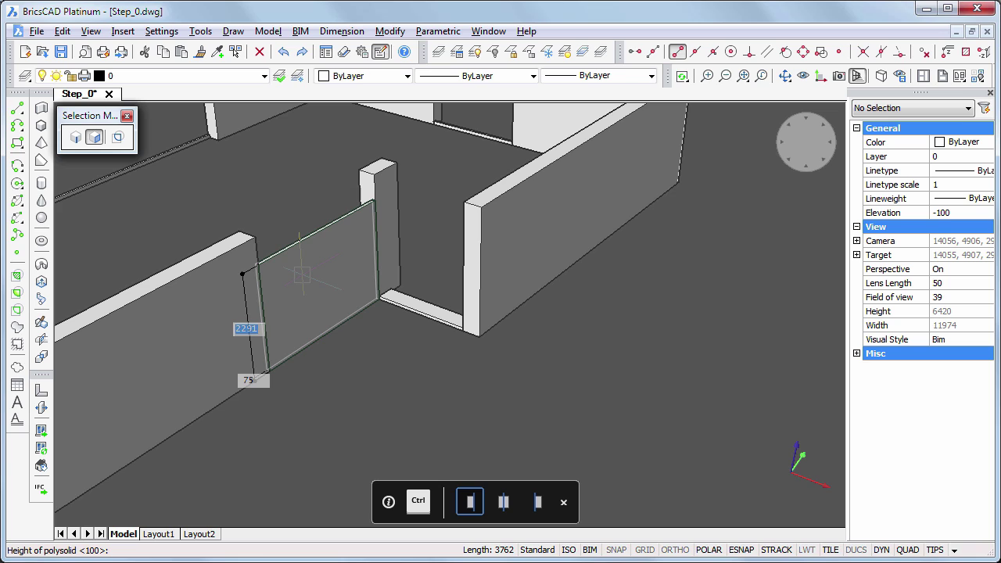
{"action": "type", "text": "10"}
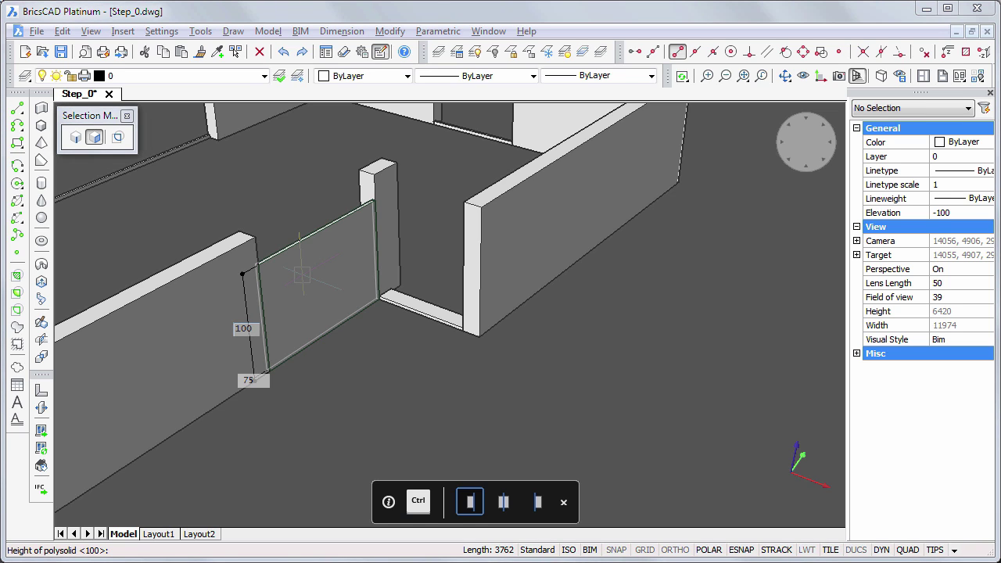
{"action": "type", "text": "0"}
{"action": "key", "text": "Return"}
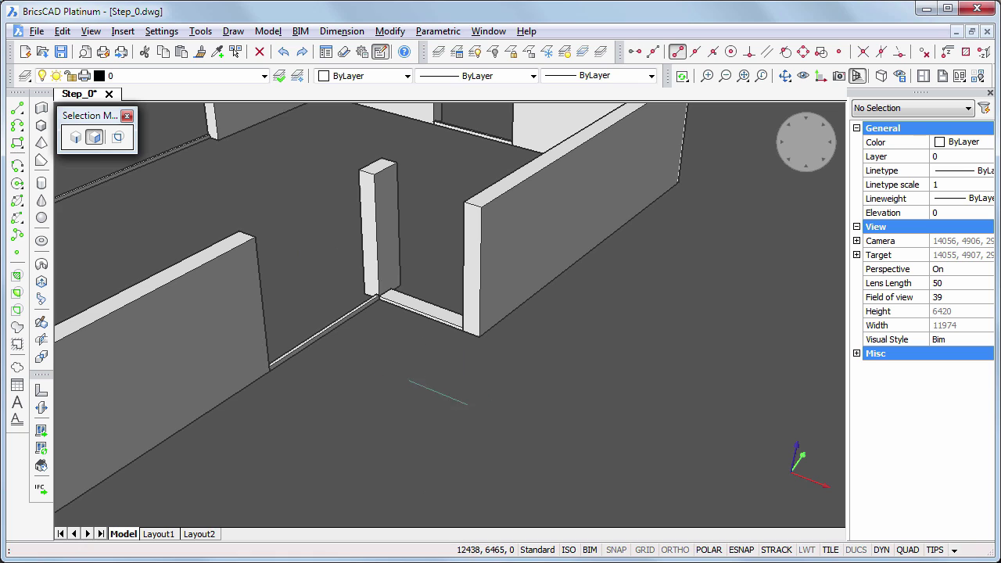
Drag the entrance threshold's top face up to the adjoining sill's endpoint.
{"action": "scroll", "coordinate": [415, 375], "scroll_direction": "up", "scroll_amount": 6}
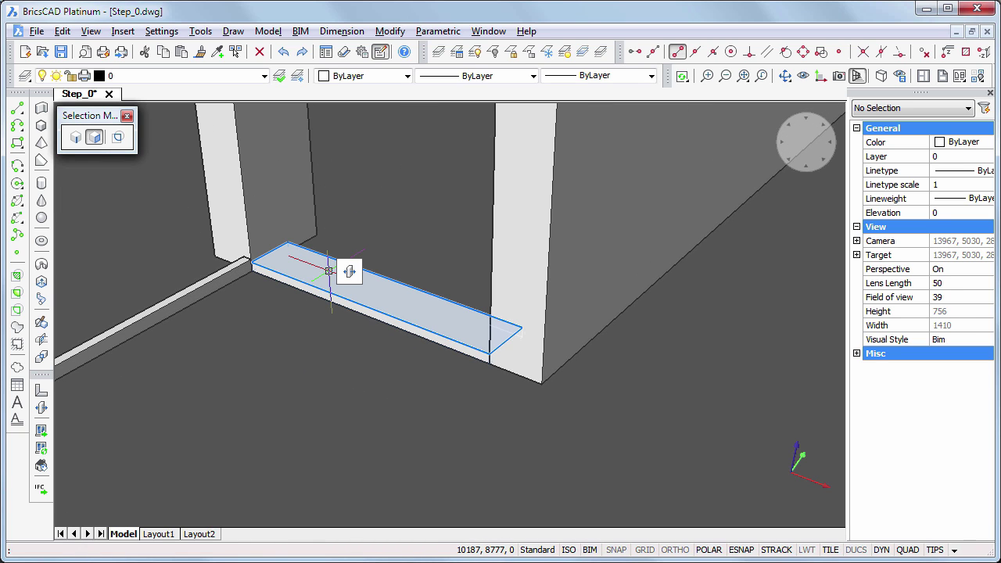
{"action": "left_click", "coordinate": [302, 266]}
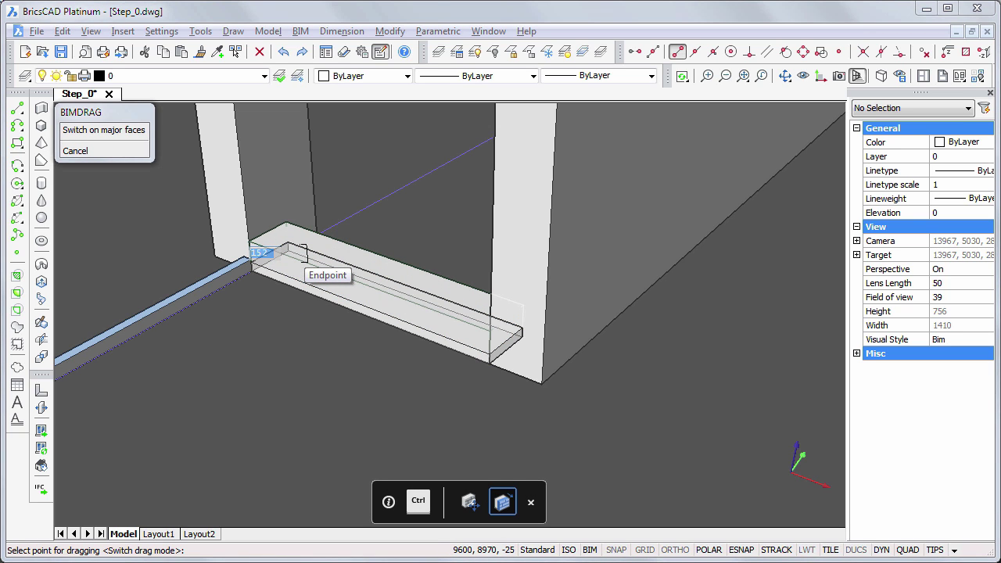
{"action": "key", "text": "ctrl"}
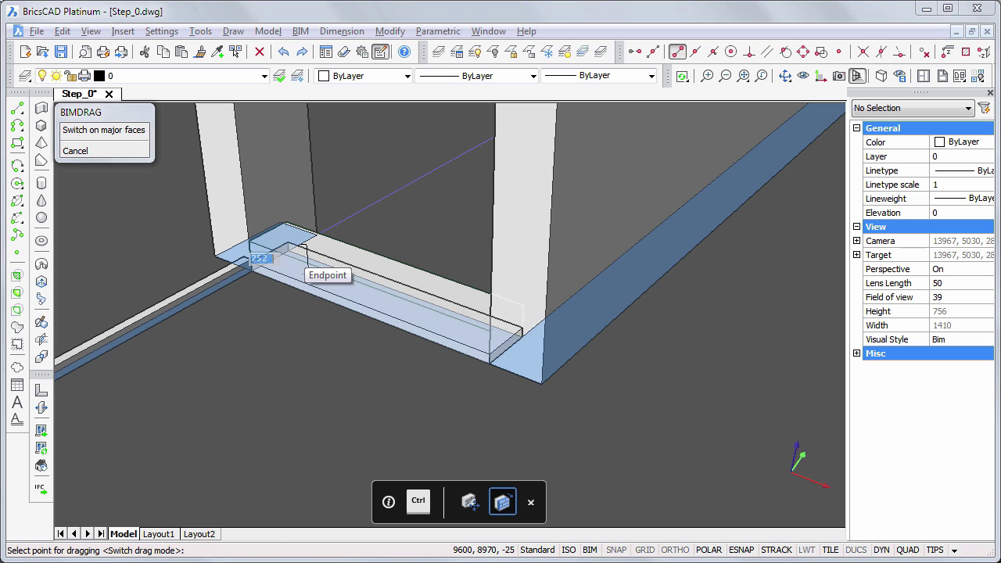
{"action": "left_click", "coordinate": [302, 248]}
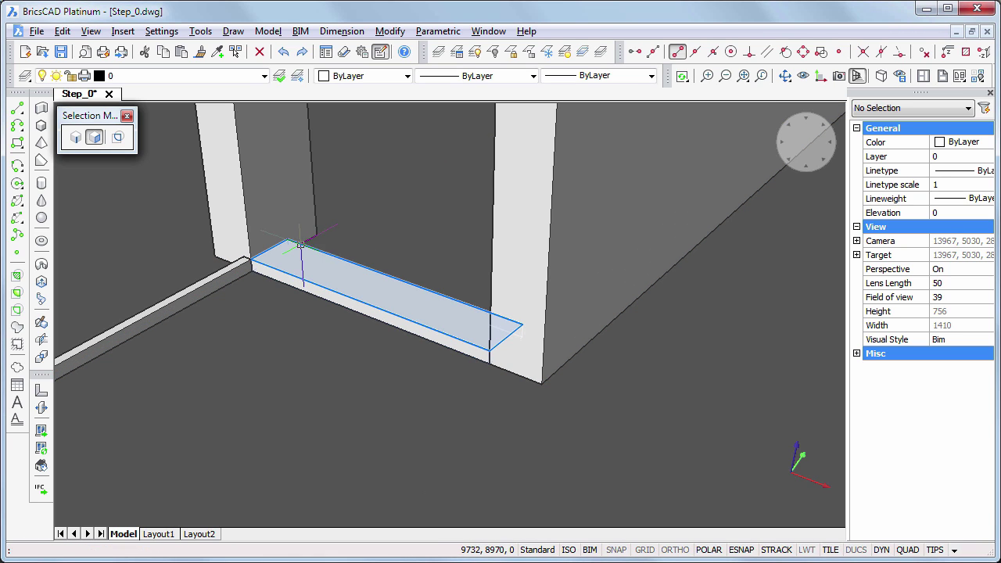